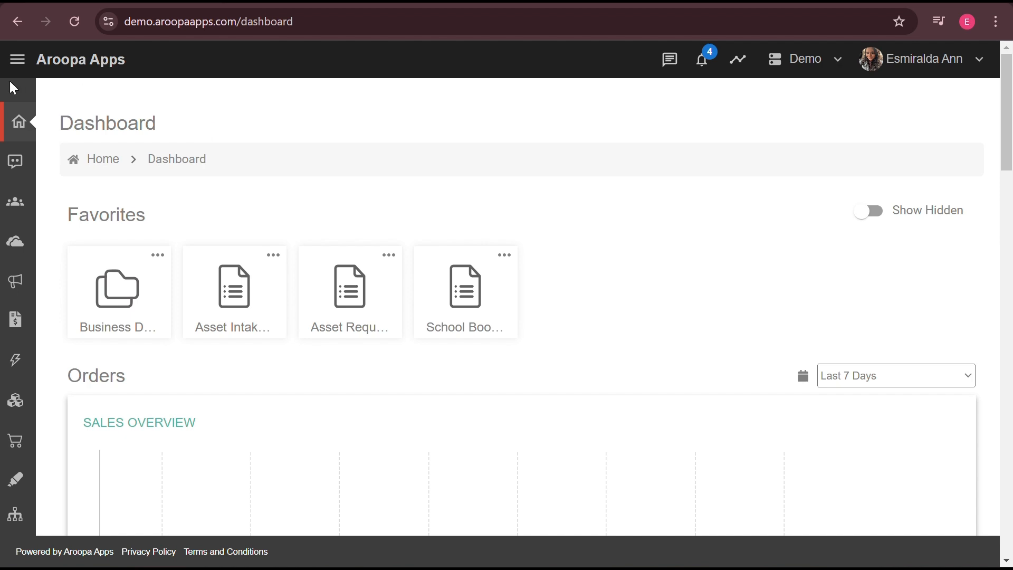
- Open the CRM contacts and bring up the form for adding a contact
{"action": "left_click", "coordinate": [18, 61]}
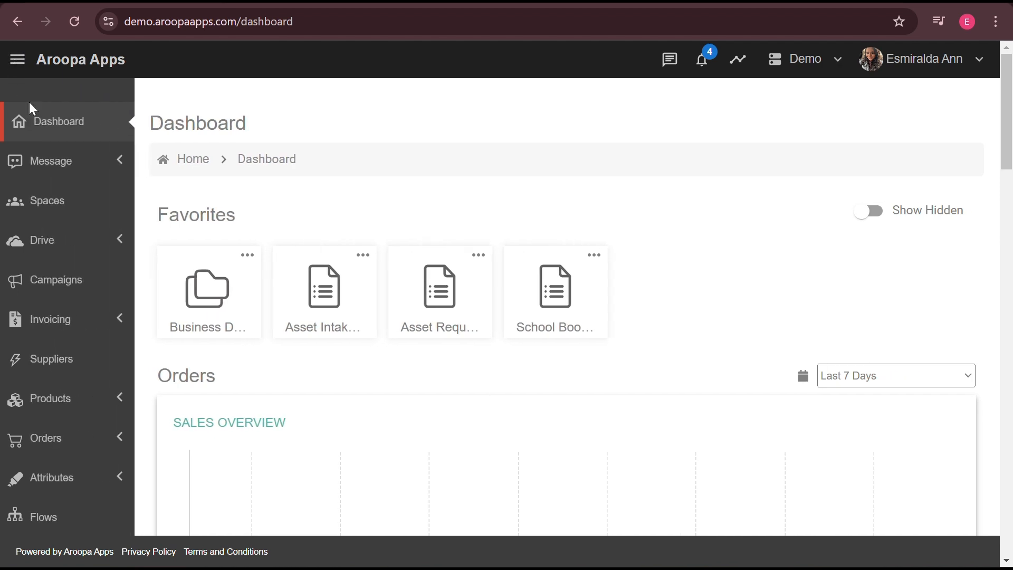
{"action": "scroll", "coordinate": [55, 313], "scroll_direction": "down", "scroll_amount": 6}
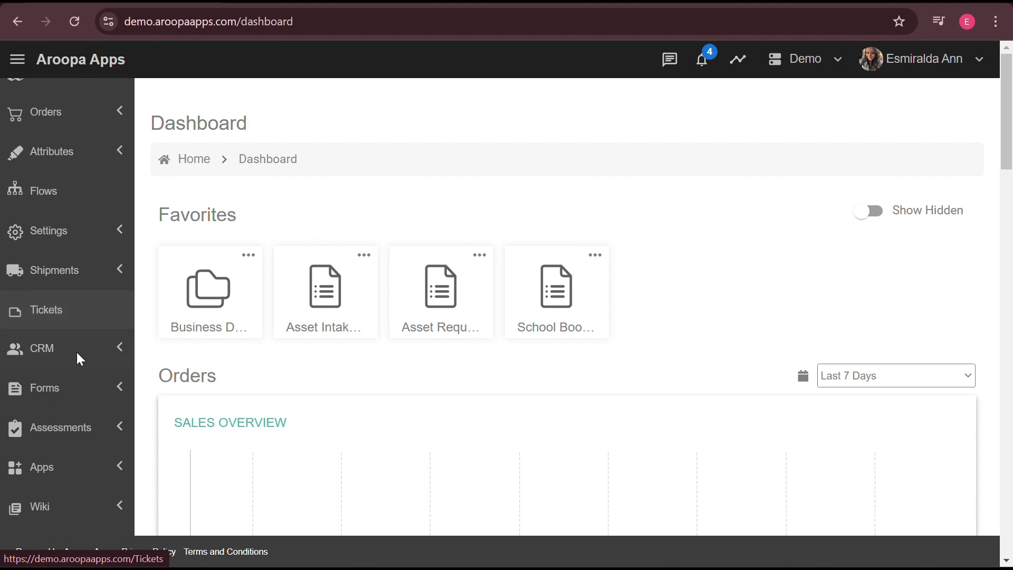
{"action": "left_click", "coordinate": [118, 358]}
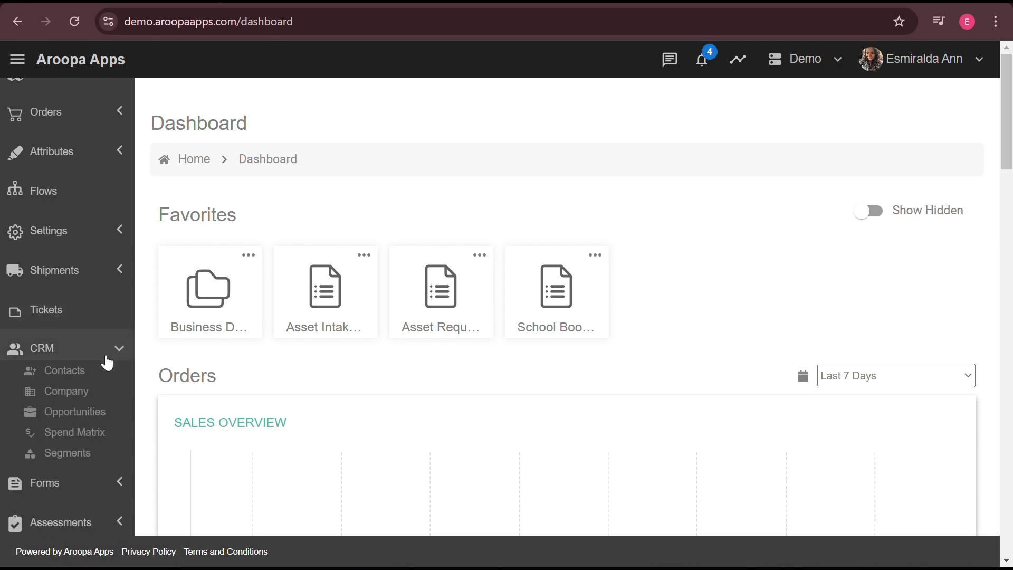
{"action": "left_click", "coordinate": [75, 376]}
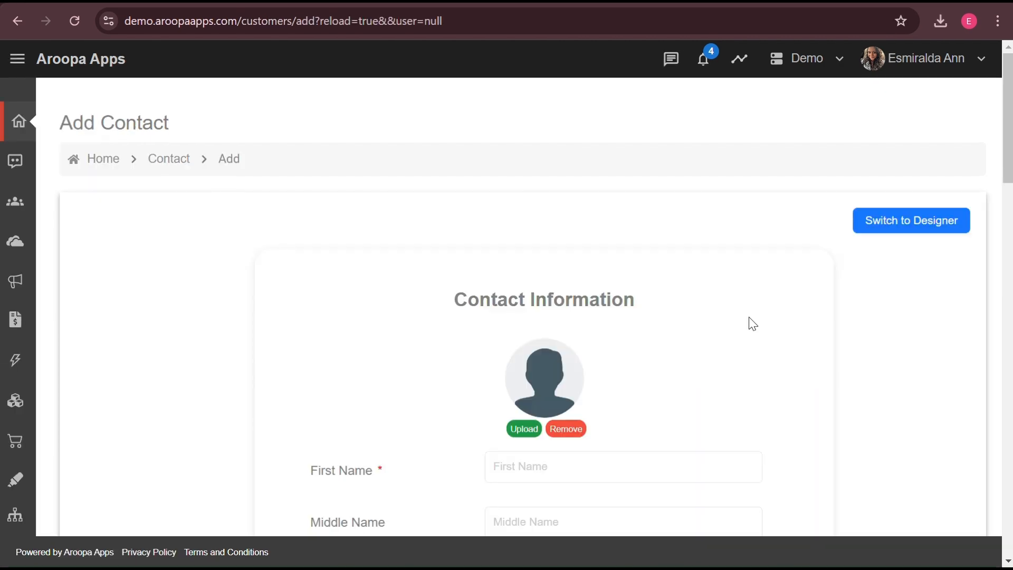
- Examine all the fields of the Add Contact form, from Contact Information down to Sourced From
{"action": "scroll", "coordinate": [753, 323], "scroll_direction": "down", "scroll_amount": 3}
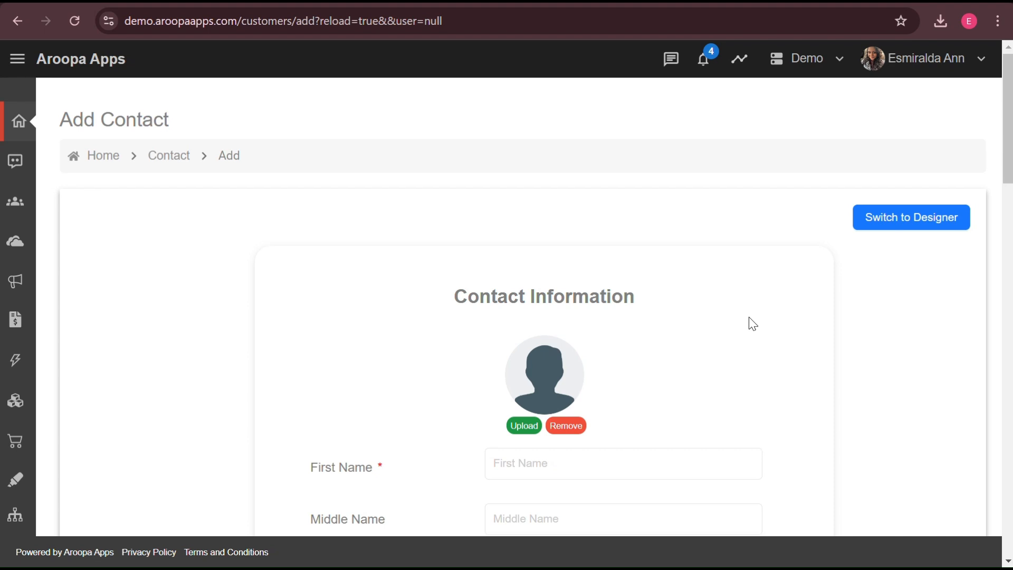
{"action": "scroll", "coordinate": [753, 324], "scroll_direction": "down", "scroll_amount": 2}
{"action": "scroll", "coordinate": [753, 323], "scroll_direction": "down", "scroll_amount": 2}
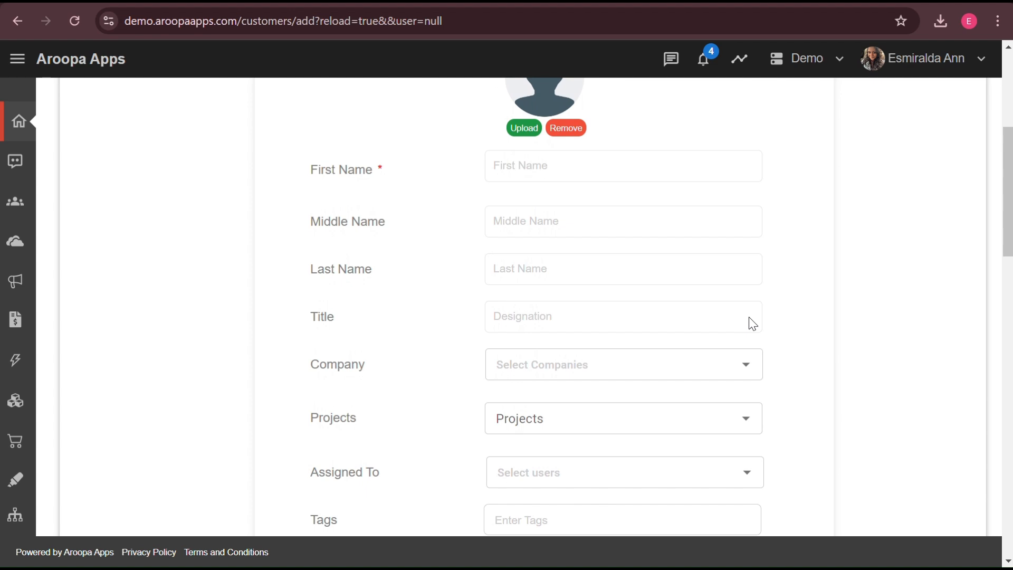
{"action": "scroll", "coordinate": [752, 324], "scroll_direction": "down", "scroll_amount": 2}
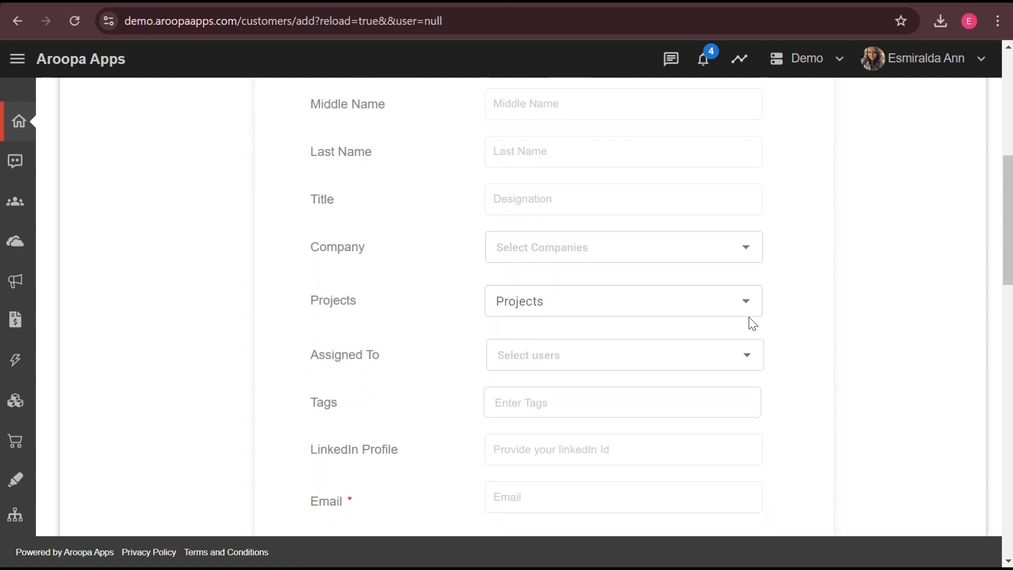
{"action": "scroll", "coordinate": [753, 324], "scroll_direction": "down", "scroll_amount": 2}
{"action": "scroll", "coordinate": [753, 323], "scroll_direction": "down", "scroll_amount": 1}
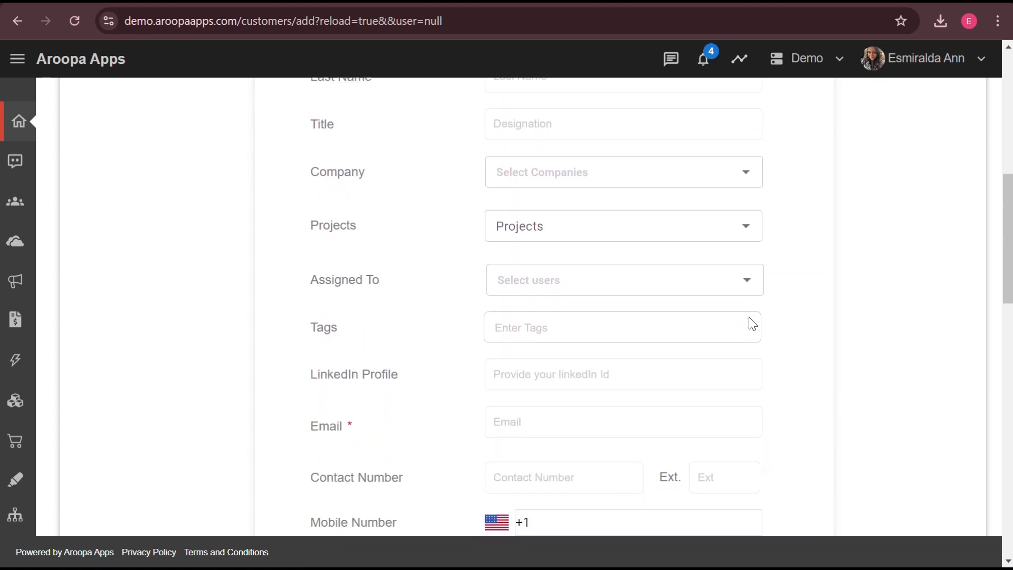
{"action": "scroll", "coordinate": [753, 324], "scroll_direction": "down", "scroll_amount": 2}
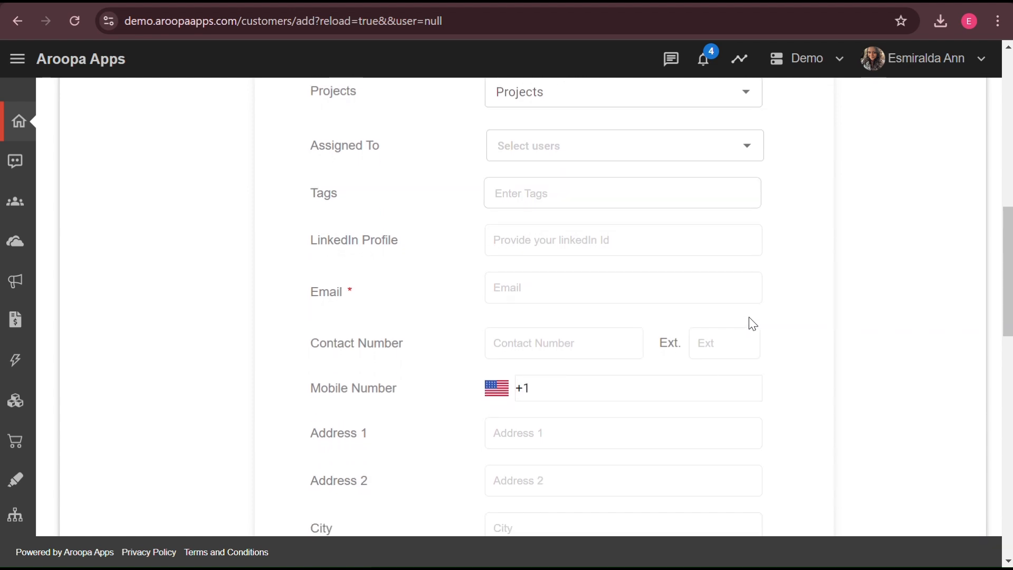
{"action": "scroll", "coordinate": [752, 324], "scroll_direction": "down", "scroll_amount": 2}
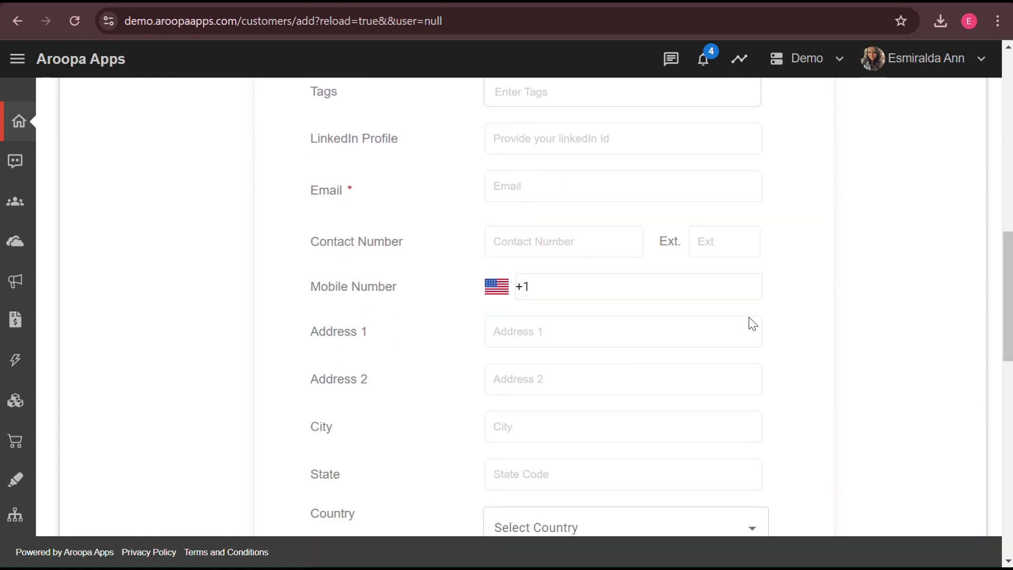
{"action": "scroll", "coordinate": [752, 324], "scroll_direction": "down", "scroll_amount": 2}
{"action": "scroll", "coordinate": [752, 323], "scroll_direction": "down", "scroll_amount": 2}
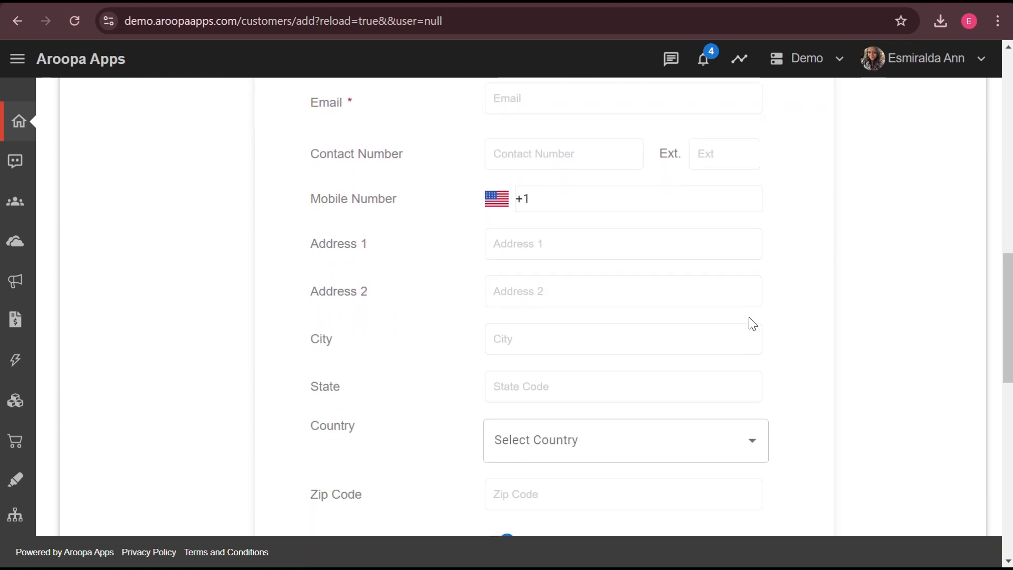
{"action": "scroll", "coordinate": [752, 324], "scroll_direction": "down", "scroll_amount": 3}
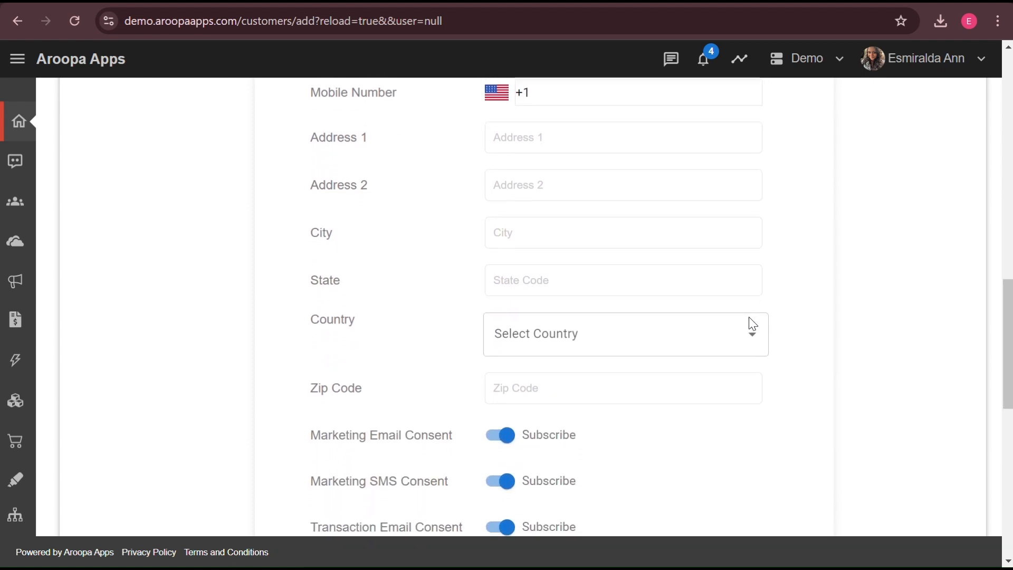
{"action": "scroll", "coordinate": [753, 323], "scroll_direction": "down", "scroll_amount": 1}
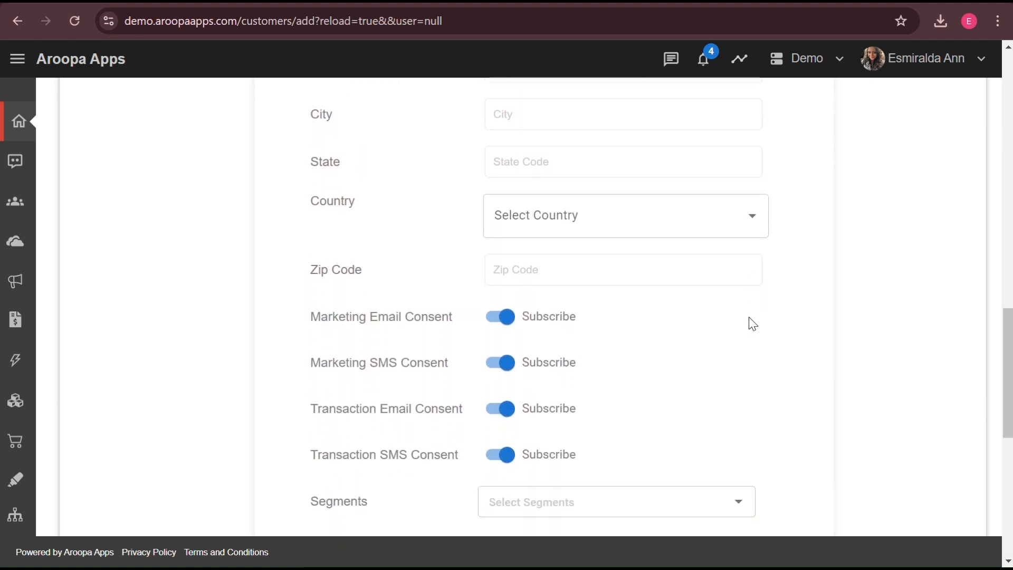
{"action": "scroll", "coordinate": [752, 324], "scroll_direction": "down", "scroll_amount": 2}
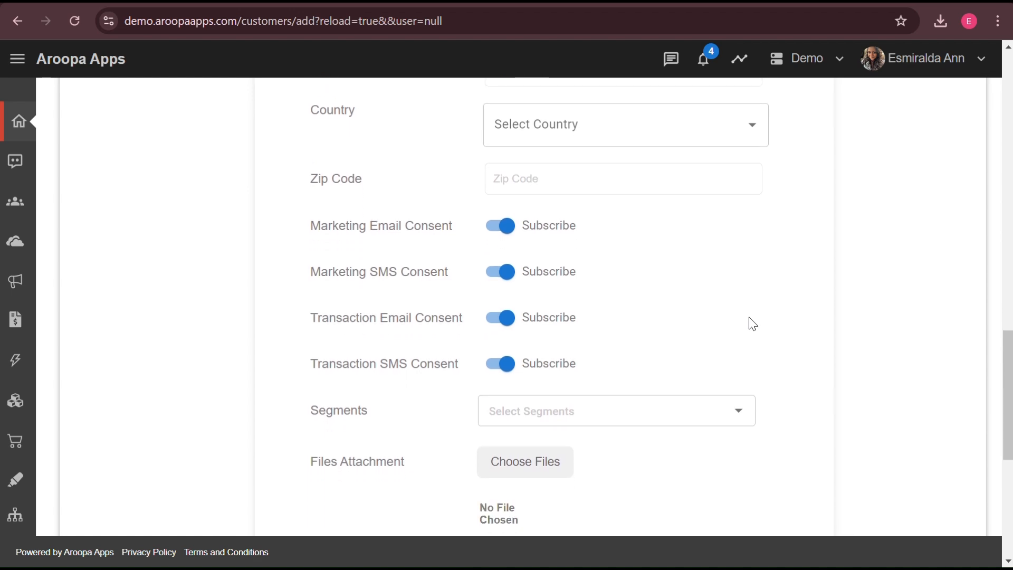
{"action": "scroll", "coordinate": [753, 324], "scroll_direction": "down", "scroll_amount": 1}
{"action": "scroll", "coordinate": [752, 323], "scroll_direction": "down", "scroll_amount": 1}
{"action": "scroll", "coordinate": [752, 324], "scroll_direction": "down", "scroll_amount": 1}
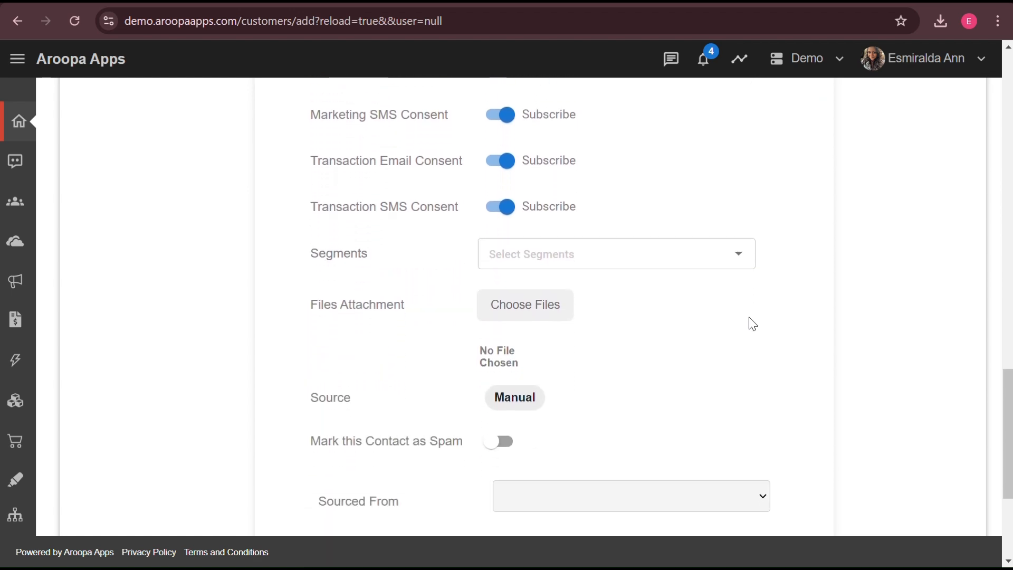
{"action": "scroll", "coordinate": [752, 324], "scroll_direction": "down", "scroll_amount": 1}
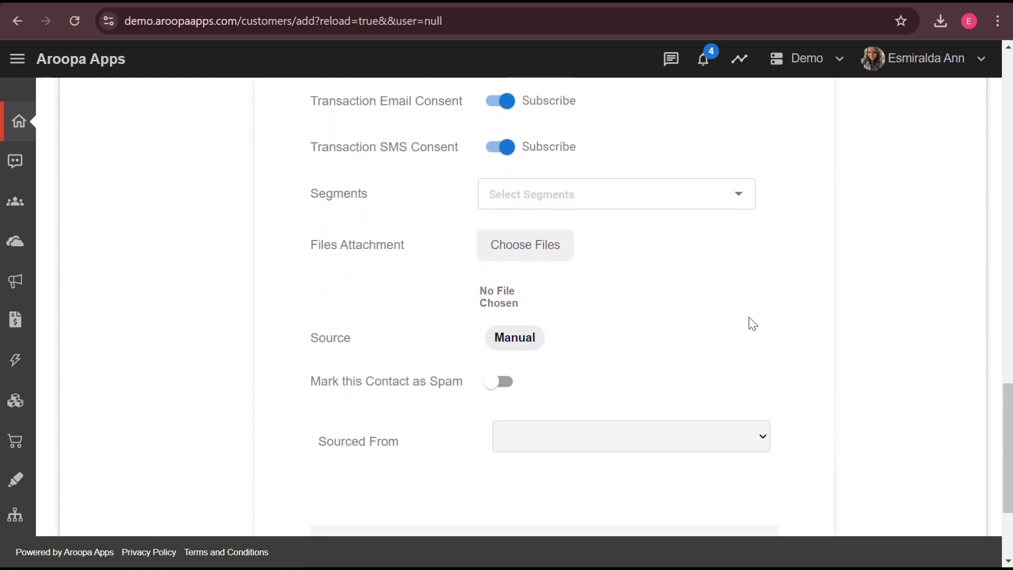
{"action": "scroll", "coordinate": [753, 323], "scroll_direction": "down", "scroll_amount": 1}
{"action": "scroll", "coordinate": [753, 324], "scroll_direction": "down", "scroll_amount": 1}
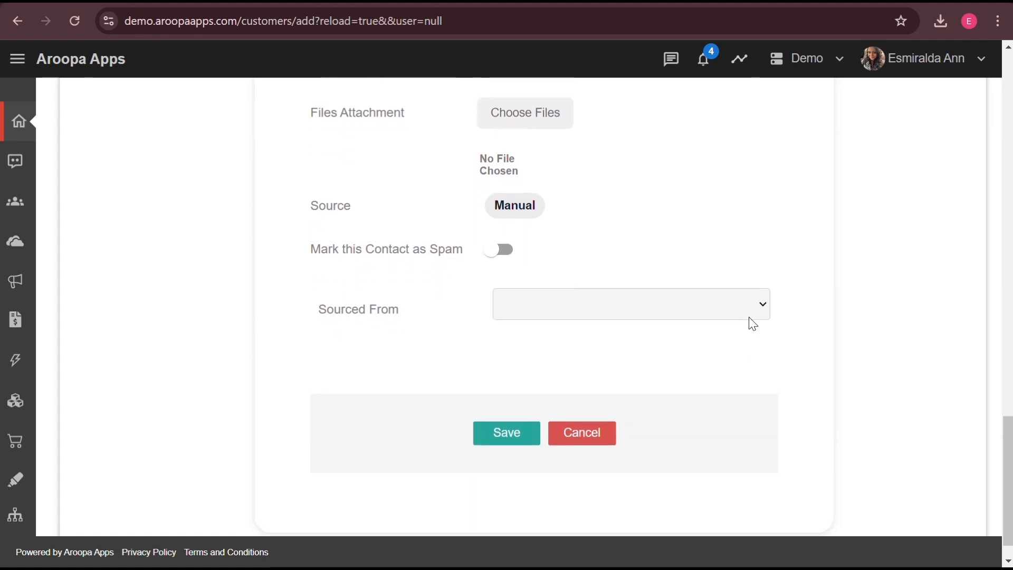
{"action": "scroll", "coordinate": [753, 323], "scroll_direction": "down", "scroll_amount": 1}
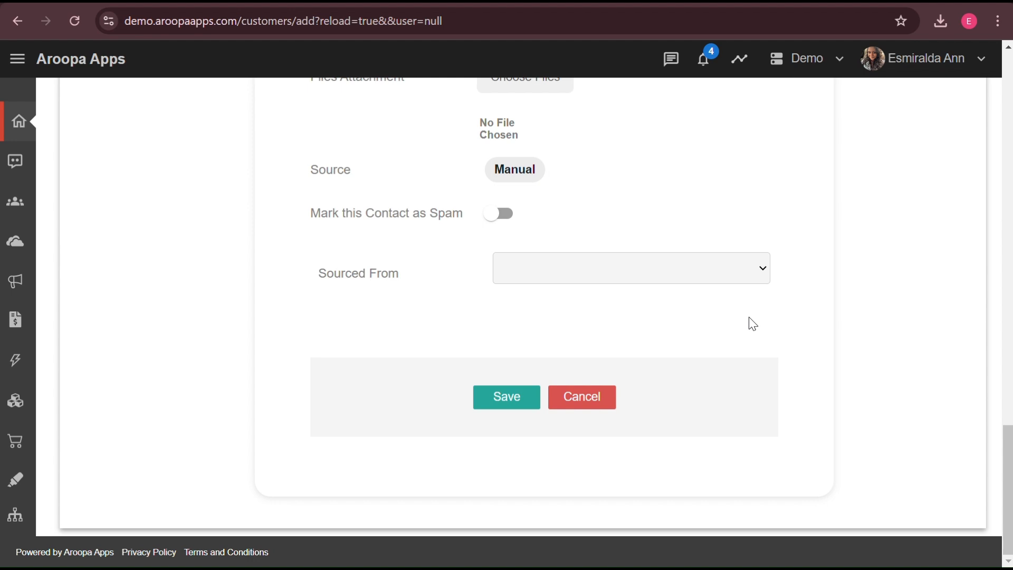
{"action": "scroll", "coordinate": [753, 323], "scroll_direction": "up", "scroll_amount": 15}
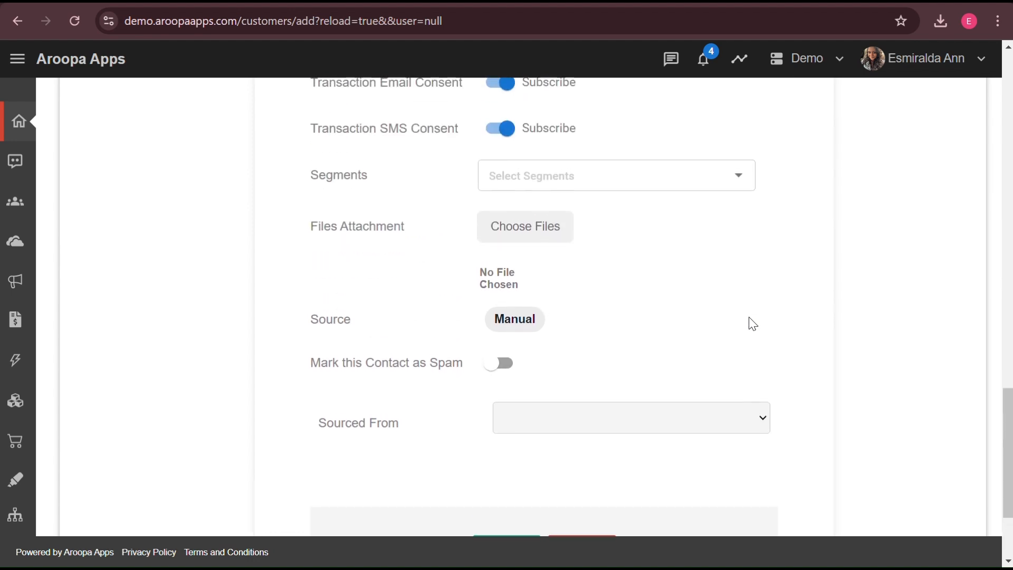
{"action": "scroll", "coordinate": [753, 323], "scroll_direction": "up", "scroll_amount": 10}
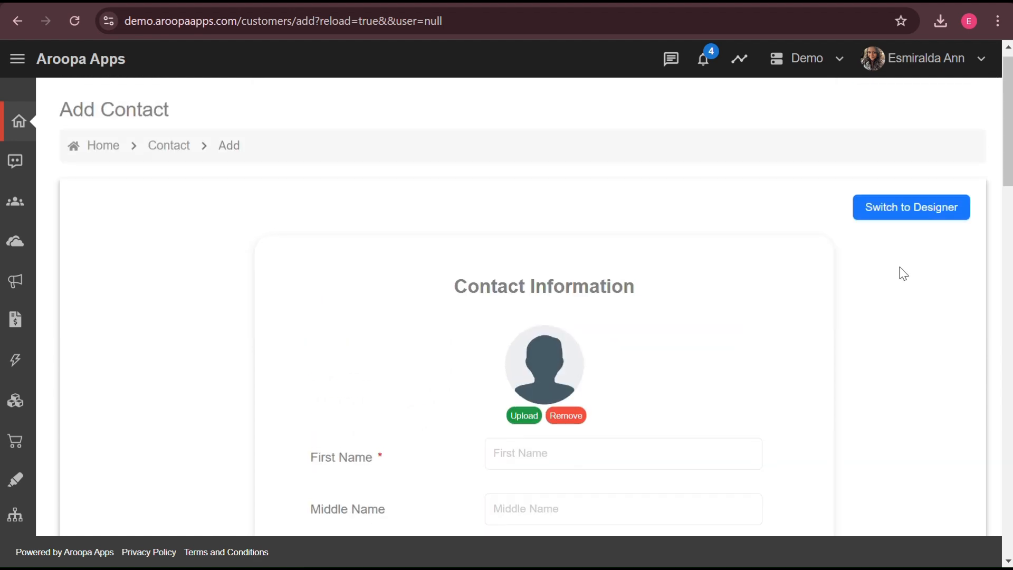
- Open the contact form in the designer and add a Select field labelled Customer Status below Sourced From
{"action": "left_click", "coordinate": [902, 216]}
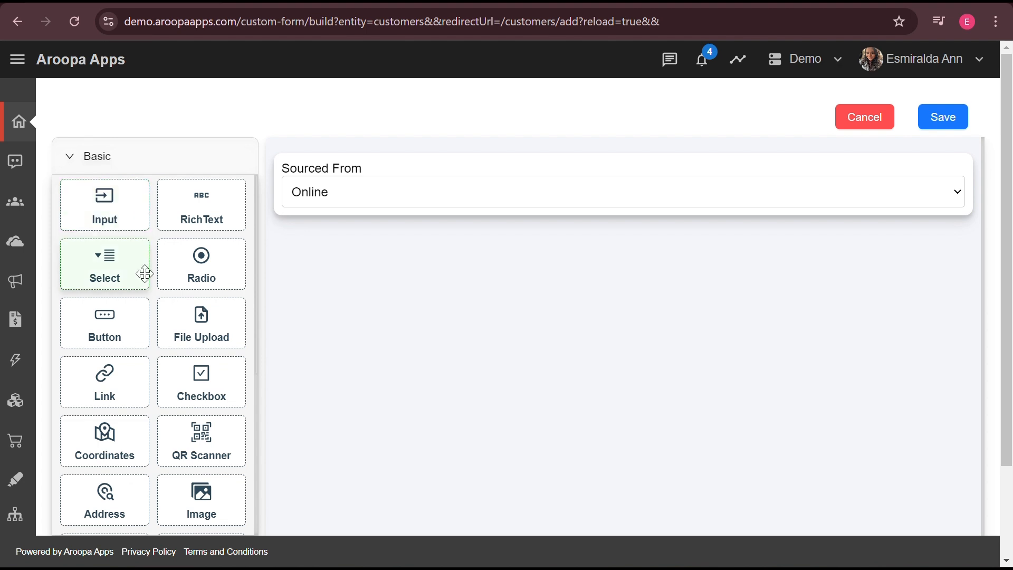
{"action": "scroll", "coordinate": [182, 389], "scroll_direction": "down", "scroll_amount": 5}
{"action": "scroll", "coordinate": [185, 388], "scroll_direction": "down", "scroll_amount": 2}
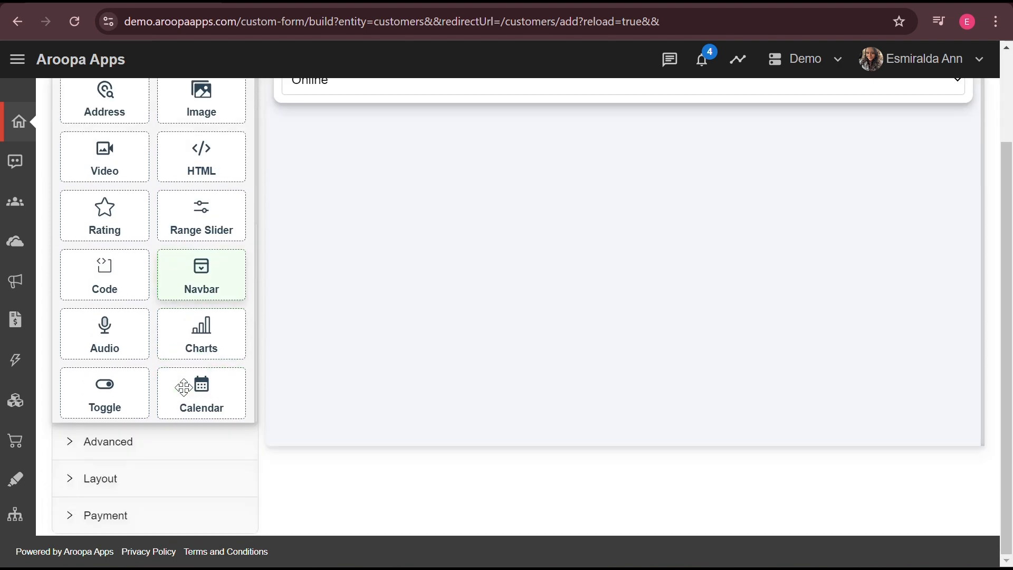
{"action": "scroll", "coordinate": [199, 385], "scroll_direction": "up", "scroll_amount": 6}
{"action": "left_click_drag", "start_coordinate": [112, 257], "coordinate": [377, 277]}
{"action": "left_click", "coordinate": [357, 312]}
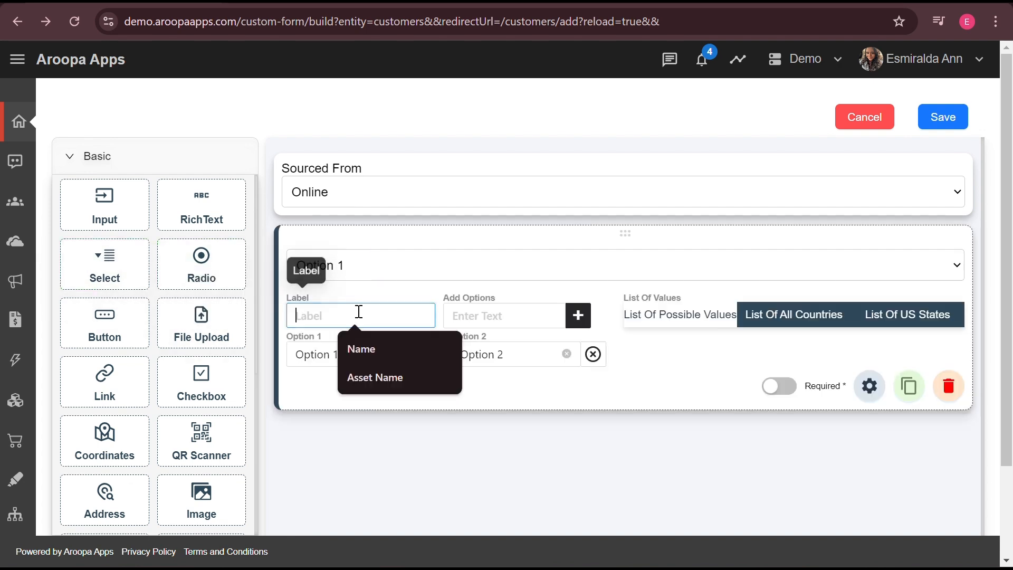
{"action": "type", "text": "Customer Status"}
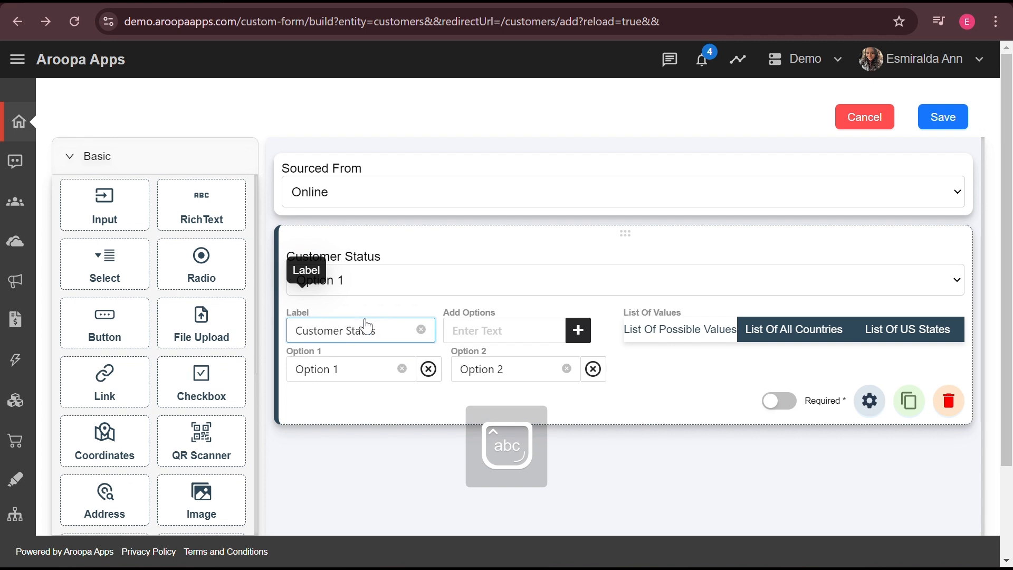
- Give Customer Status the options Lead, Prospect, Not Interested and Account Created, and save the form design
{"action": "left_click", "coordinate": [403, 369]}
{"action": "type", "text": "Lead"}
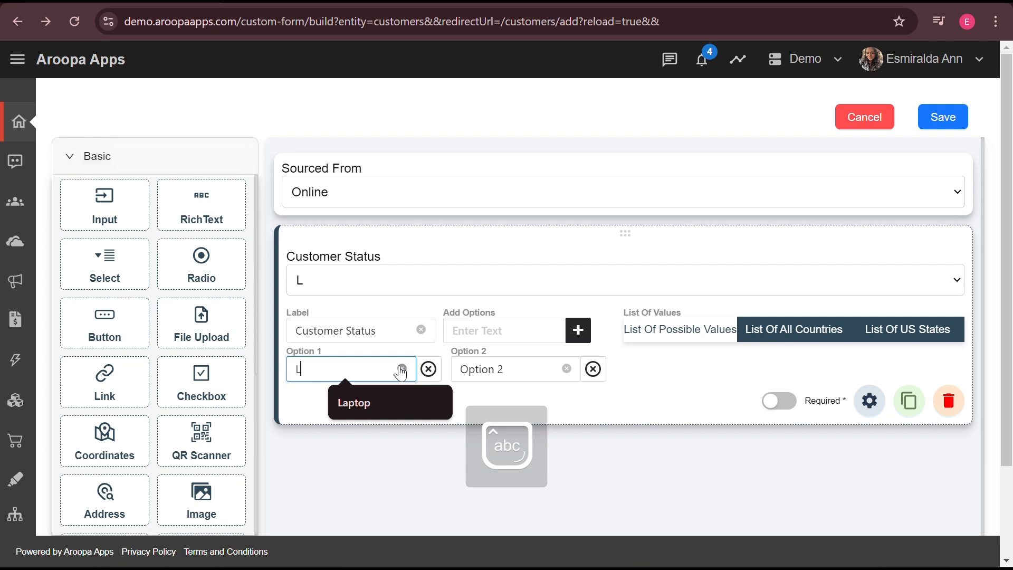
{"action": "left_click", "coordinate": [567, 368]}
{"action": "type", "text": "P"}
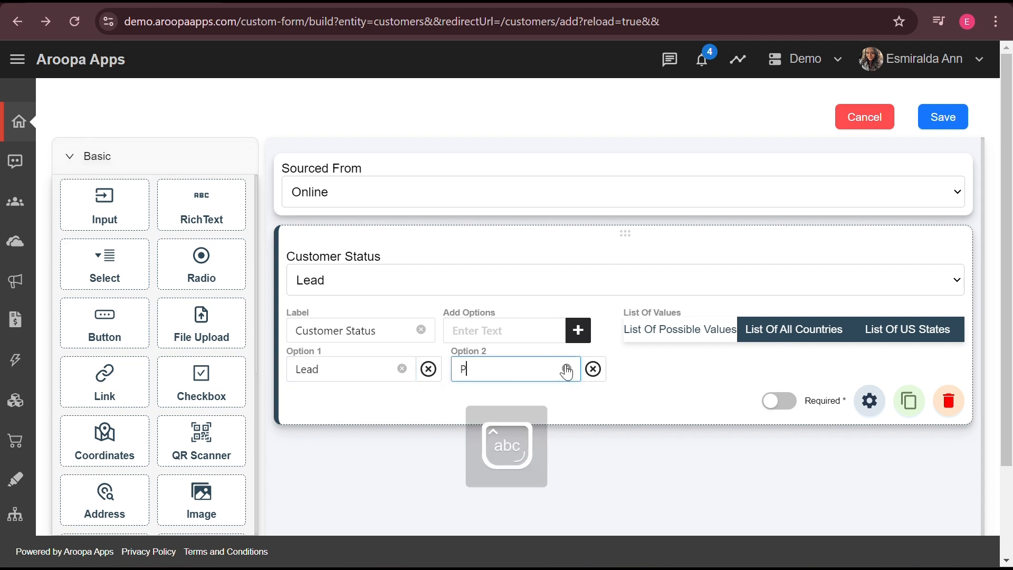
{"action": "type", "text": "rospectg"}
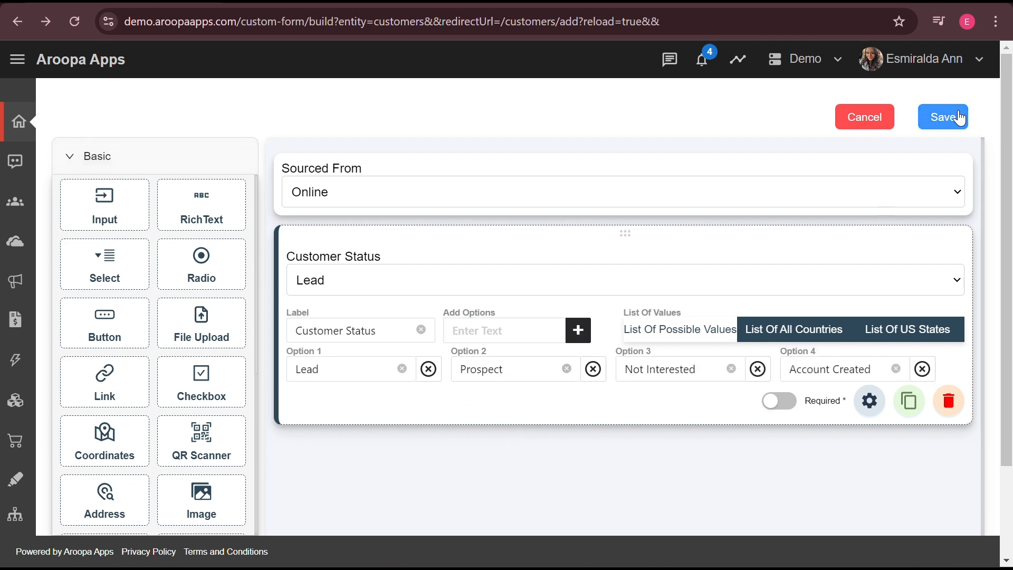
{"action": "left_click", "coordinate": [960, 118]}
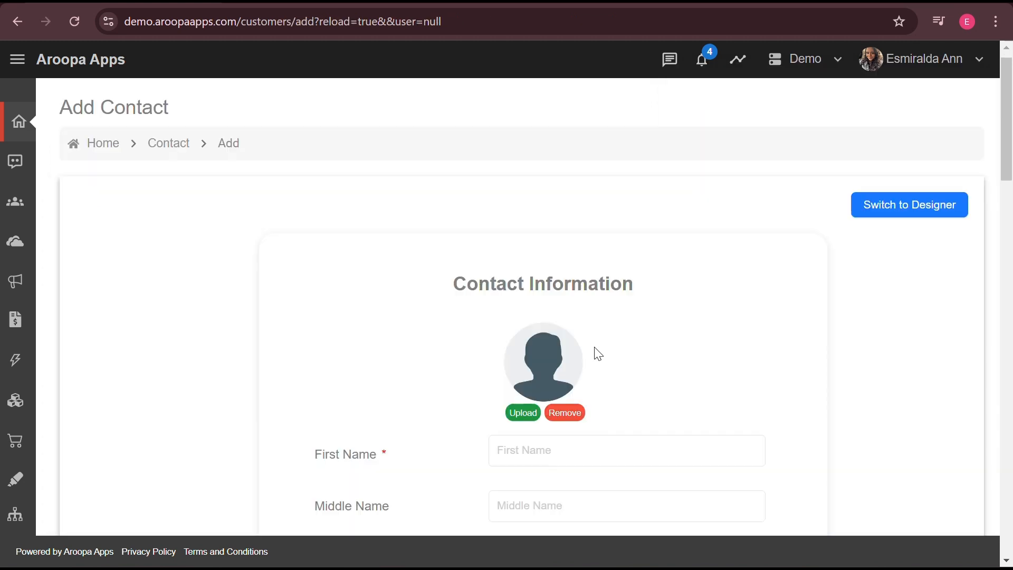
- Check the choices offered by Sourced From and Customer Status at the end of the Add Contact form
{"action": "scroll", "coordinate": [595, 353], "scroll_direction": "down", "scroll_amount": 12}
{"action": "scroll", "coordinate": [595, 353], "scroll_direction": "down", "scroll_amount": 7}
{"action": "left_click", "coordinate": [718, 240]}
{"action": "left_click", "coordinate": [717, 240]}
{"action": "left_click", "coordinate": [723, 308]}
{"action": "left_click", "coordinate": [720, 303]}
{"action": "left_click", "coordinate": [509, 432]}
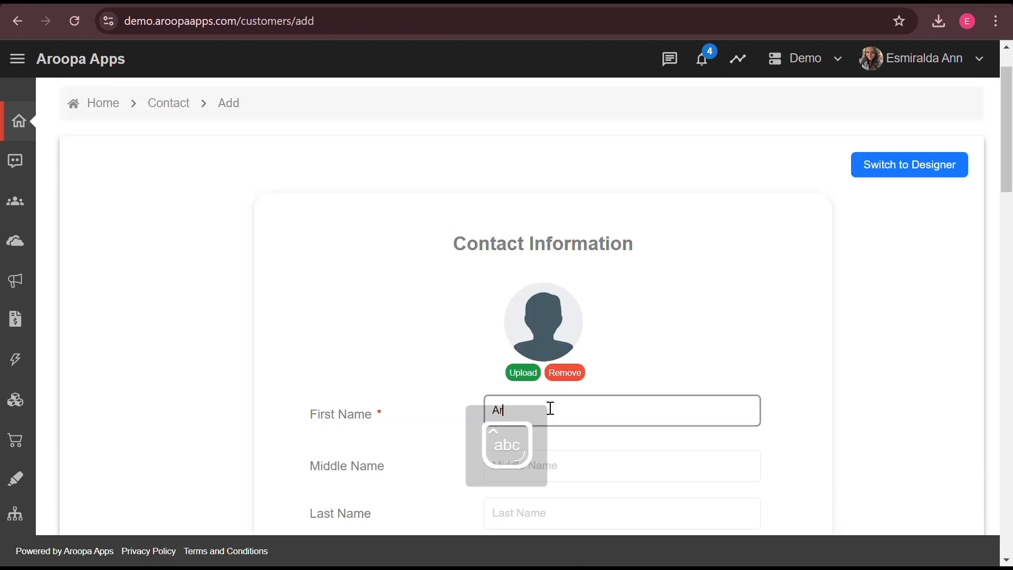
- Enter the contact's first name and e-mail address in the required fields of the Add Contact form
{"action": "left_click", "coordinate": [551, 408]}
{"action": "type", "text": "Aroopa Dem"}
{"action": "type", "text": "o"}
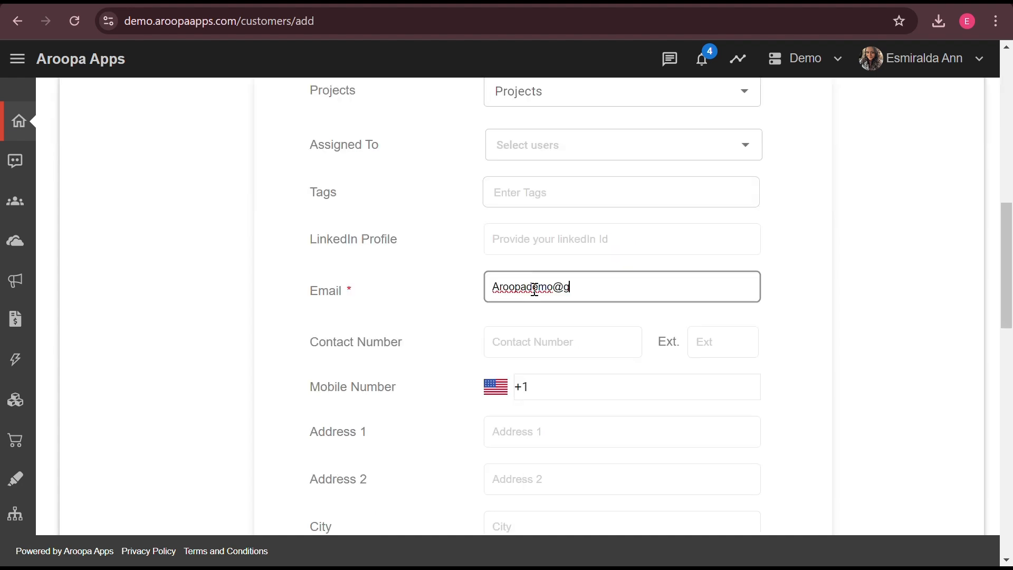
{"action": "type", "text": "gmail.com"}
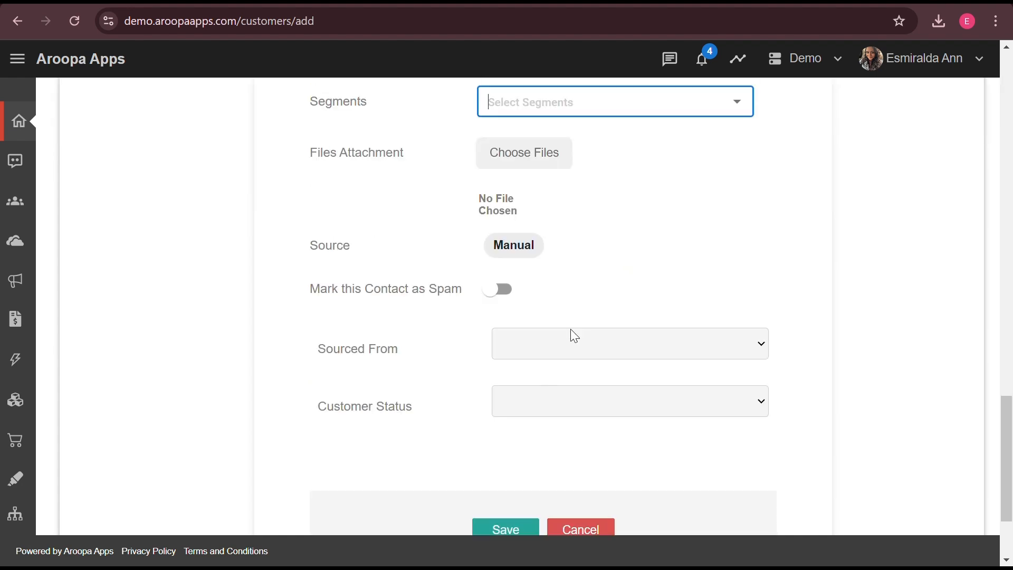
- Set the contact's Sourced From to Online and Customer Status to Lead
{"action": "left_click", "coordinate": [578, 338]}
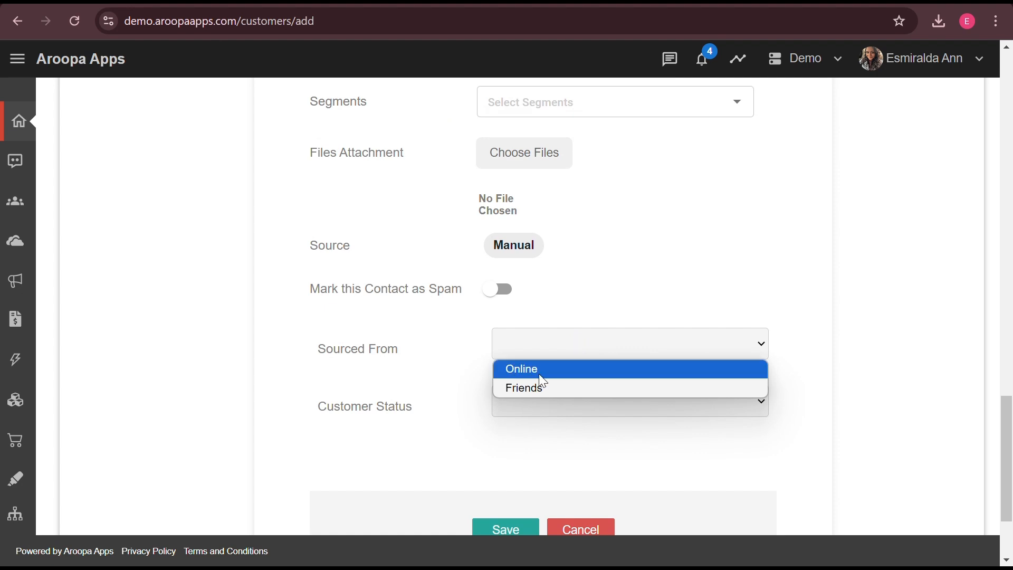
{"action": "left_click", "coordinate": [540, 376]}
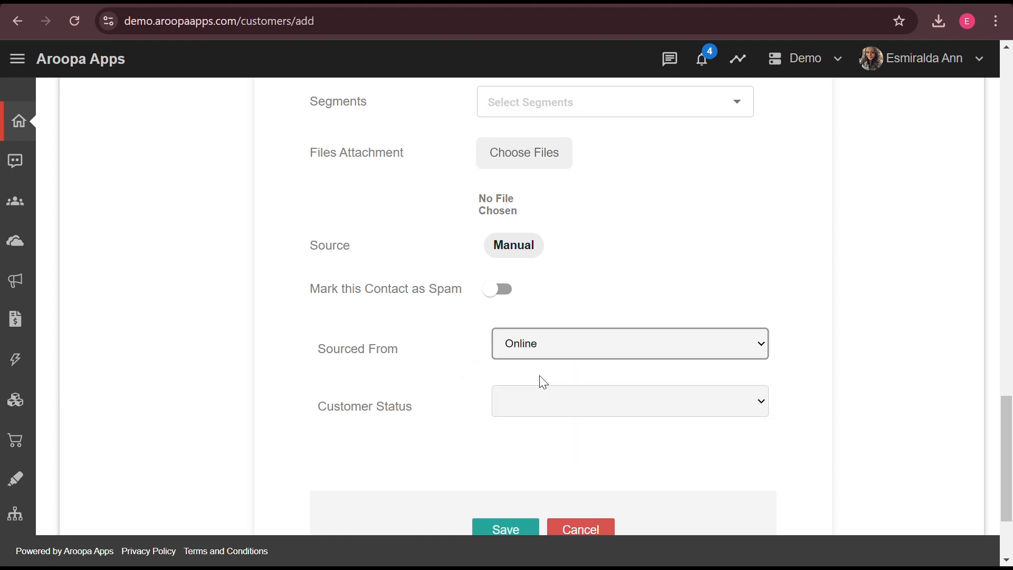
{"action": "left_click", "coordinate": [574, 407]}
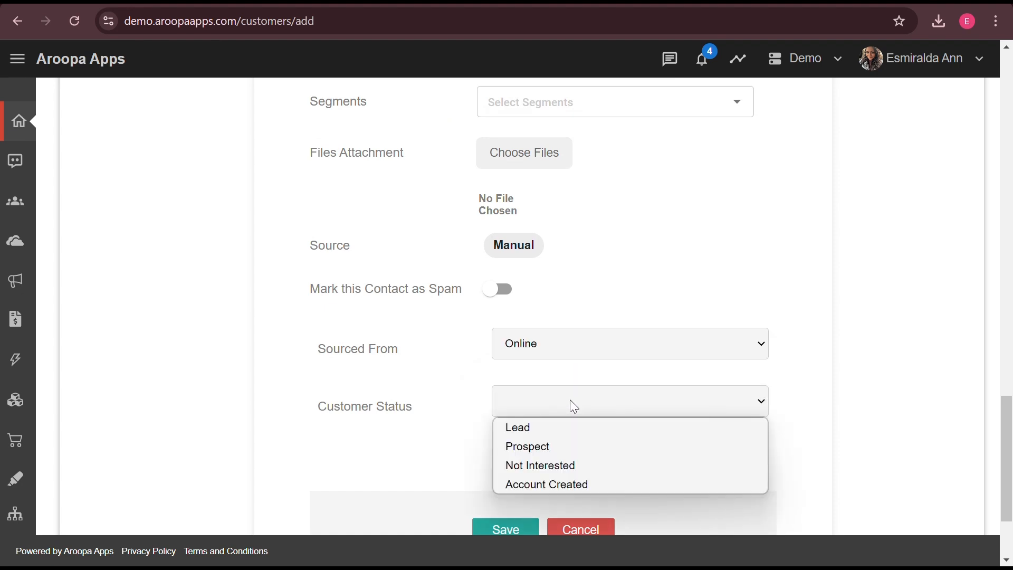
{"action": "left_click", "coordinate": [544, 435]}
{"action": "scroll", "coordinate": [544, 439], "scroll_direction": "down", "scroll_amount": 3}
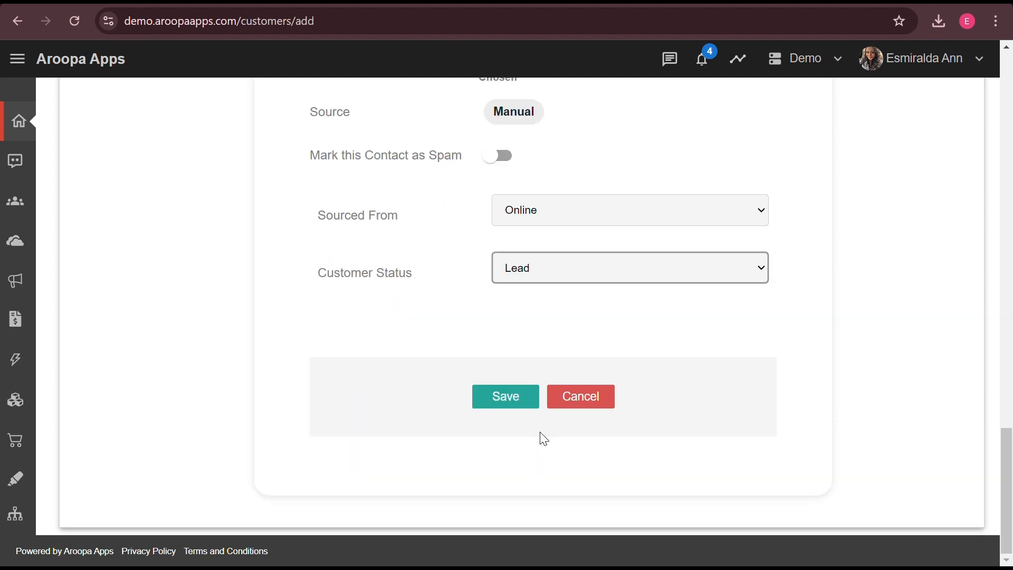
- Save the new contact, acknowledge the confirmation, and check the columns of the contacts list
{"action": "left_click", "coordinate": [502, 407]}
{"action": "left_click", "coordinate": [502, 407]}
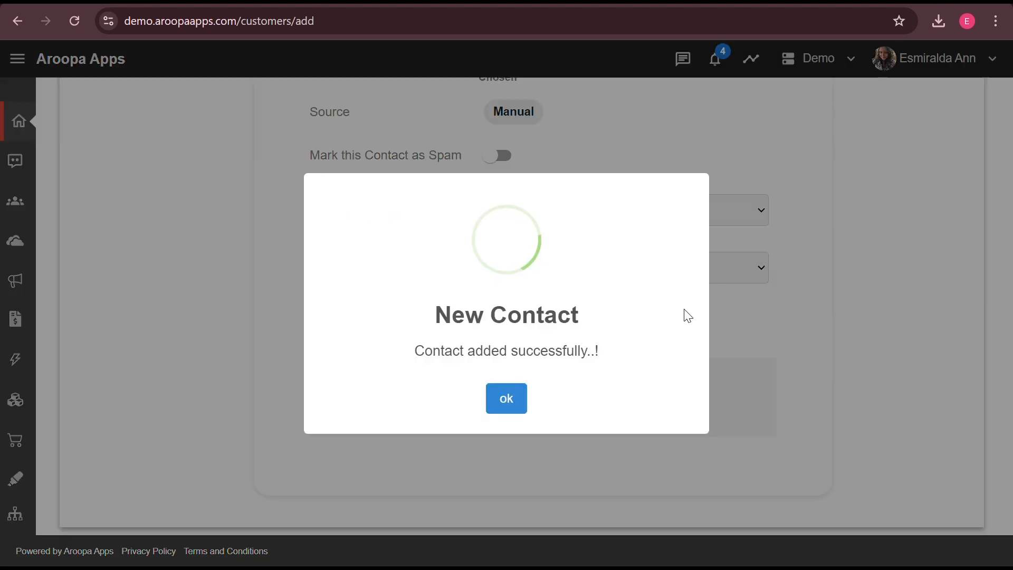
{"action": "left_click", "coordinate": [501, 406]}
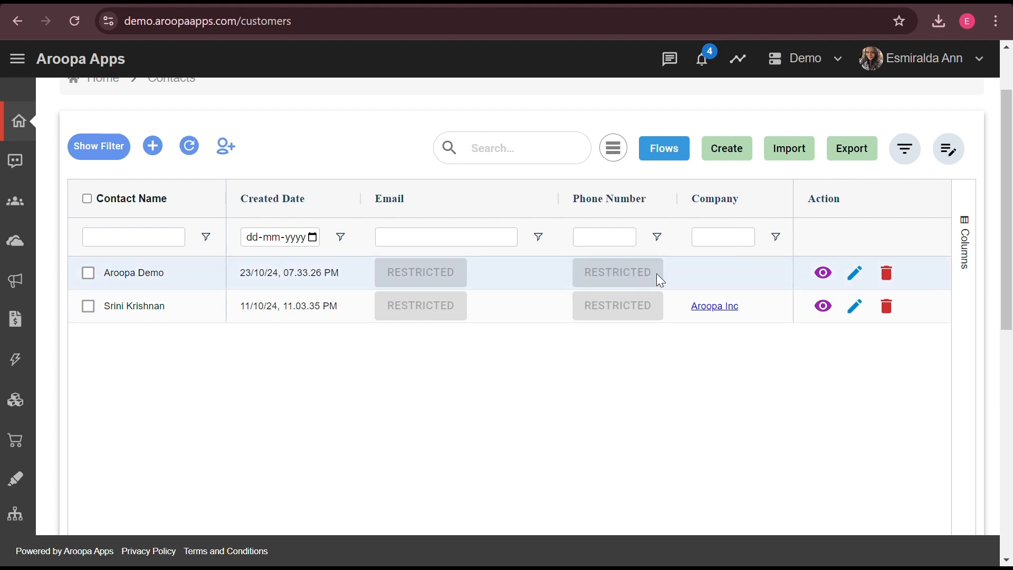
{"action": "scroll", "coordinate": [657, 273], "scroll_direction": "right", "scroll_amount": 5}
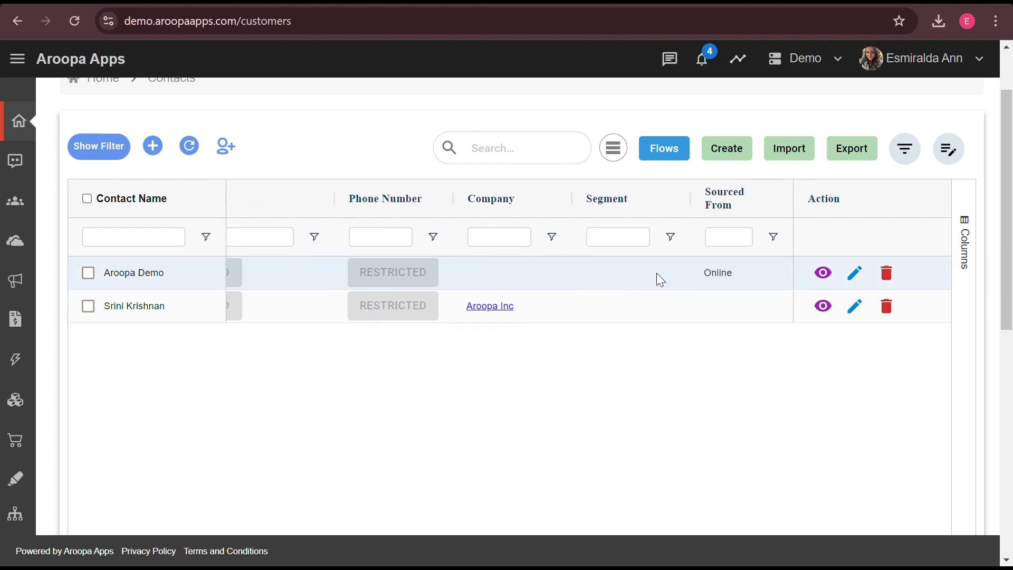
{"action": "scroll", "coordinate": [657, 273], "scroll_direction": "left", "scroll_amount": 5}
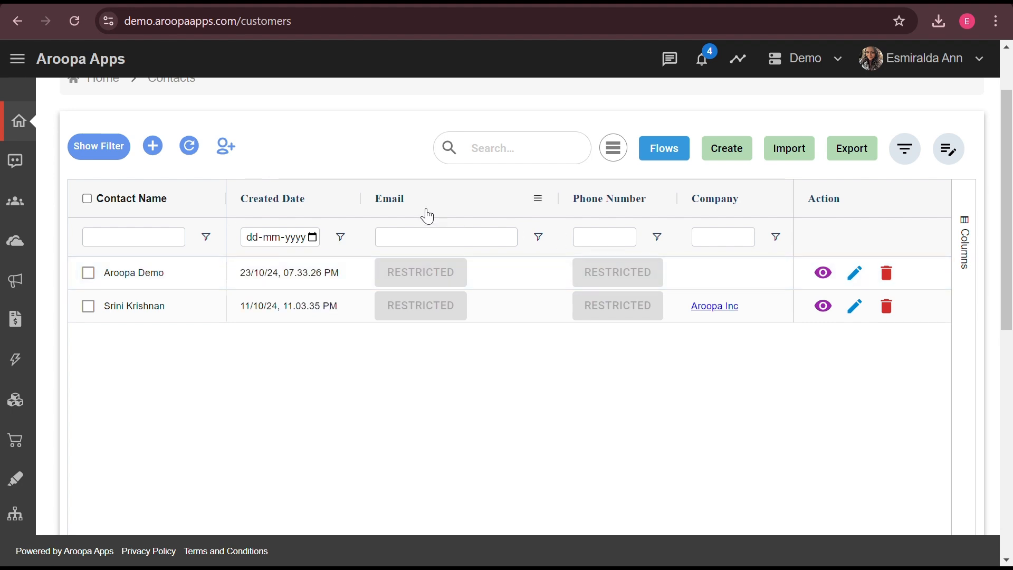
- Filter the contacts list by the contact name Aroo and clear that filter again
{"action": "left_click", "coordinate": [225, 153]}
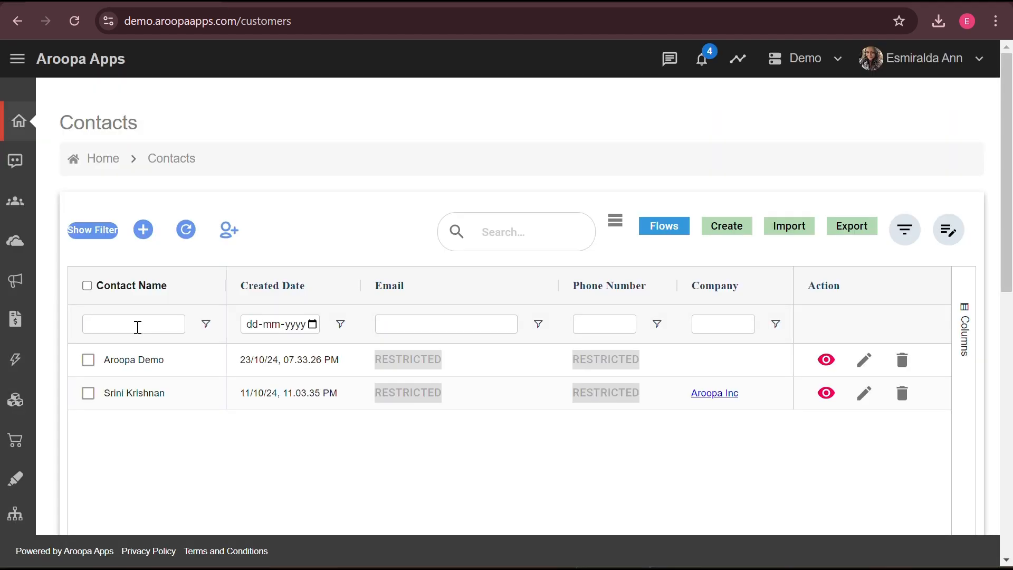
{"action": "left_click", "coordinate": [137, 328]}
{"action": "type", "text": "Aroo"}
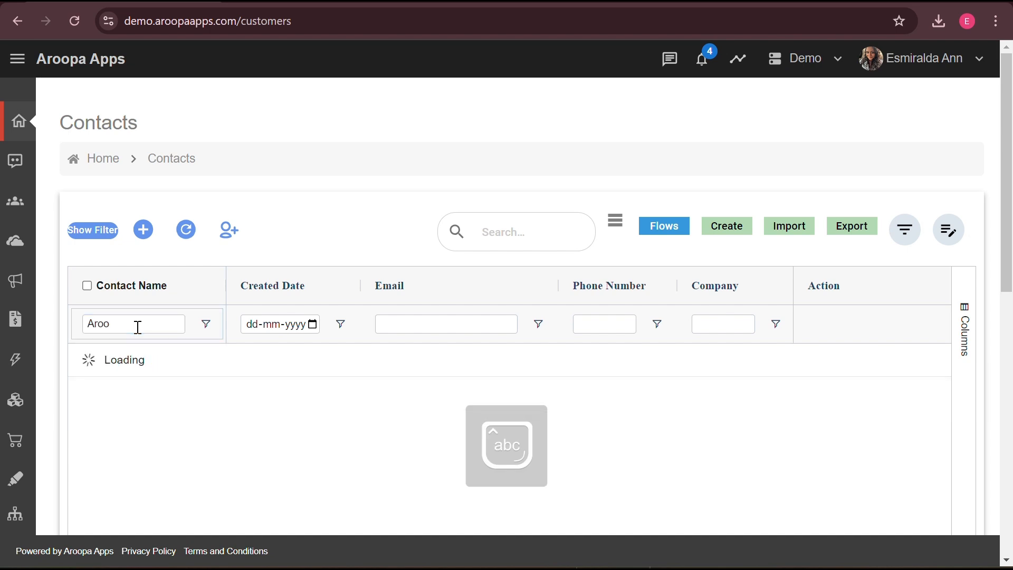
{"action": "mouse_move", "coordinate": [6, 417]}
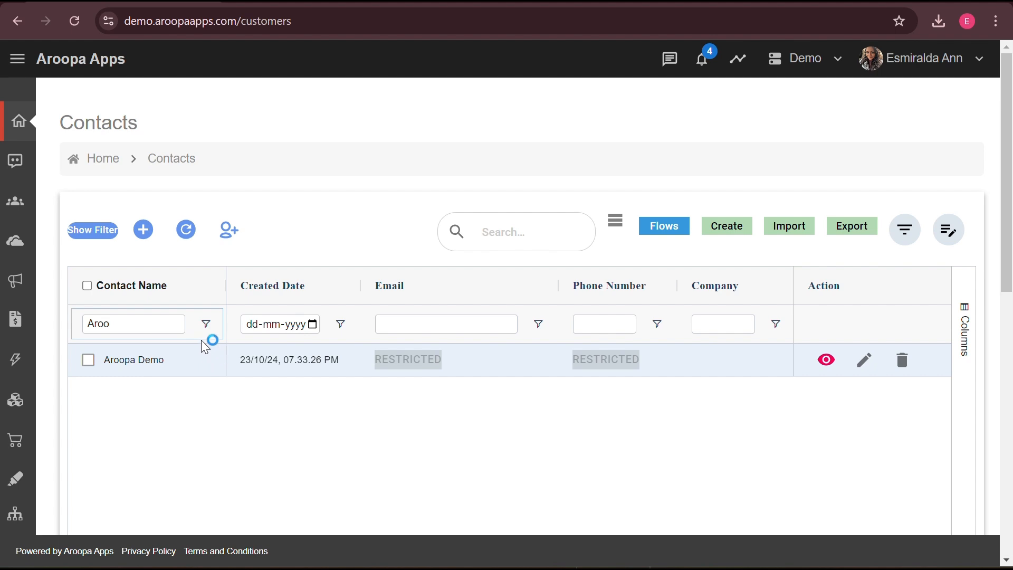
{"action": "left_click", "coordinate": [177, 329]}
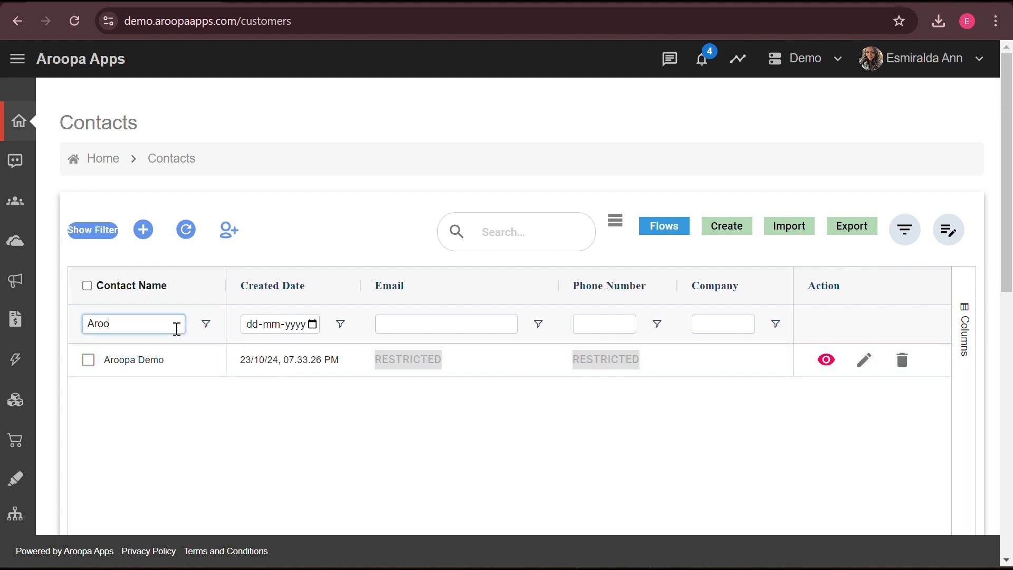
{"action": "key", "text": "BackSpace"}
{"action": "key", "text": "BackSpace"}
{"action": "key", "text": "BackSpace"}
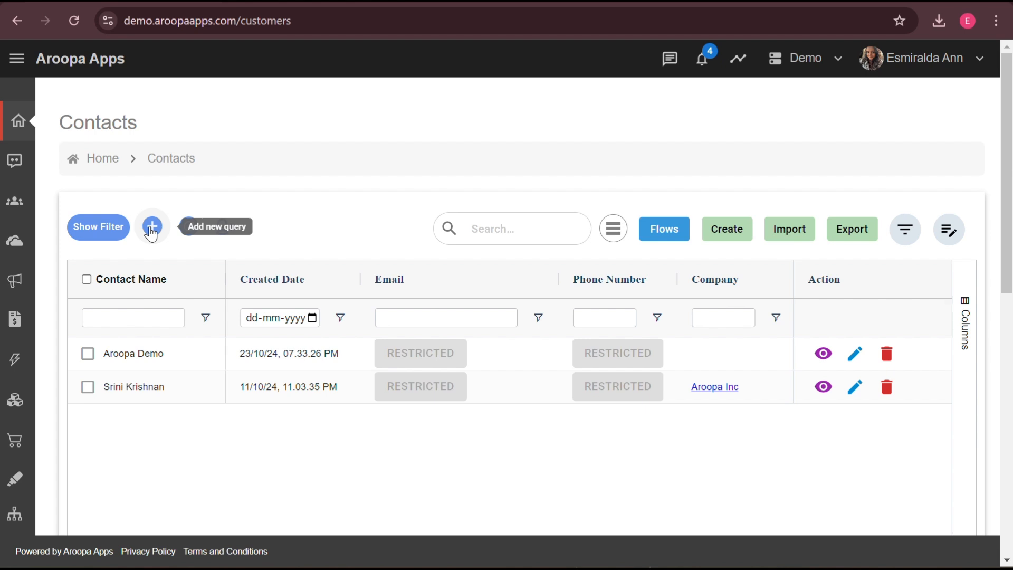
- Save a new query filter named Customer Status with one blank rule, and show the saved filters beside the contacts
{"action": "left_click", "coordinate": [152, 227]}
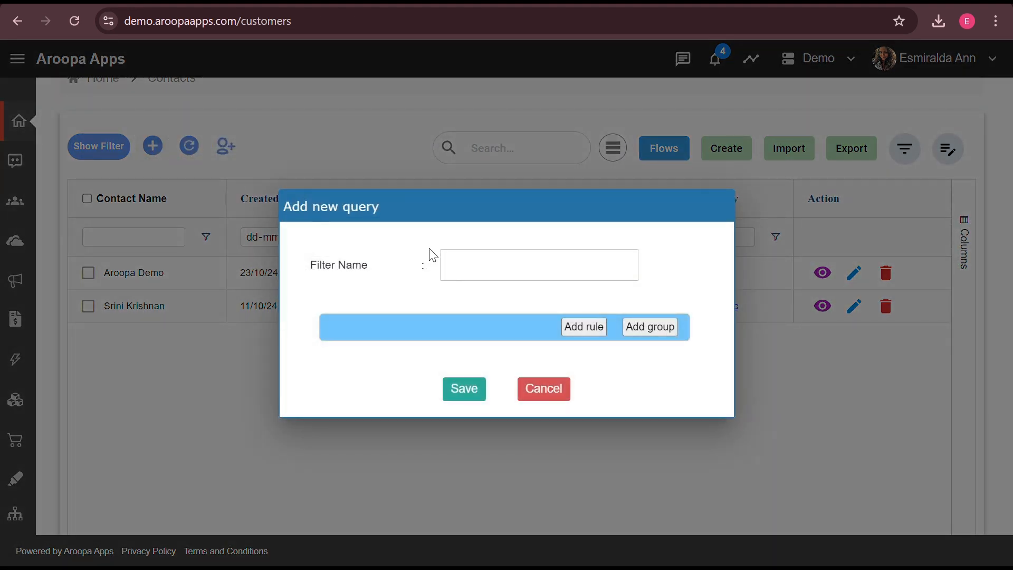
{"action": "left_click", "coordinate": [459, 260]}
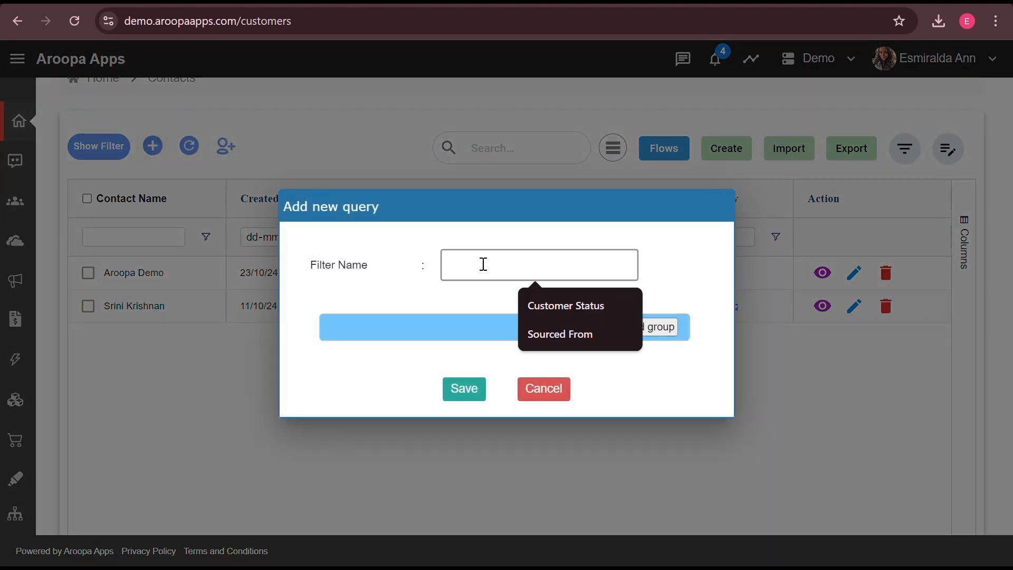
{"action": "left_click", "coordinate": [586, 309]}
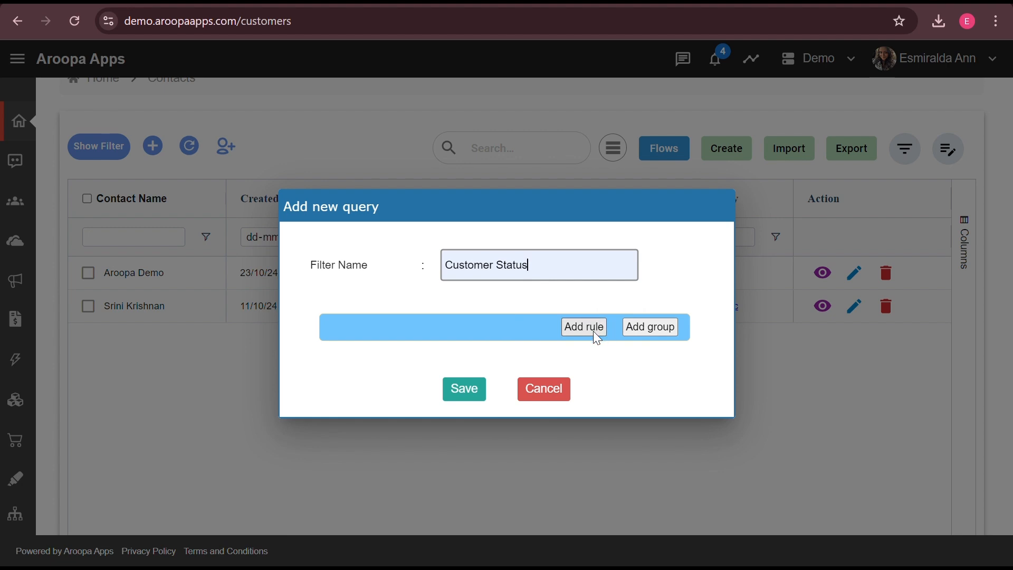
{"action": "left_click", "coordinate": [593, 327]}
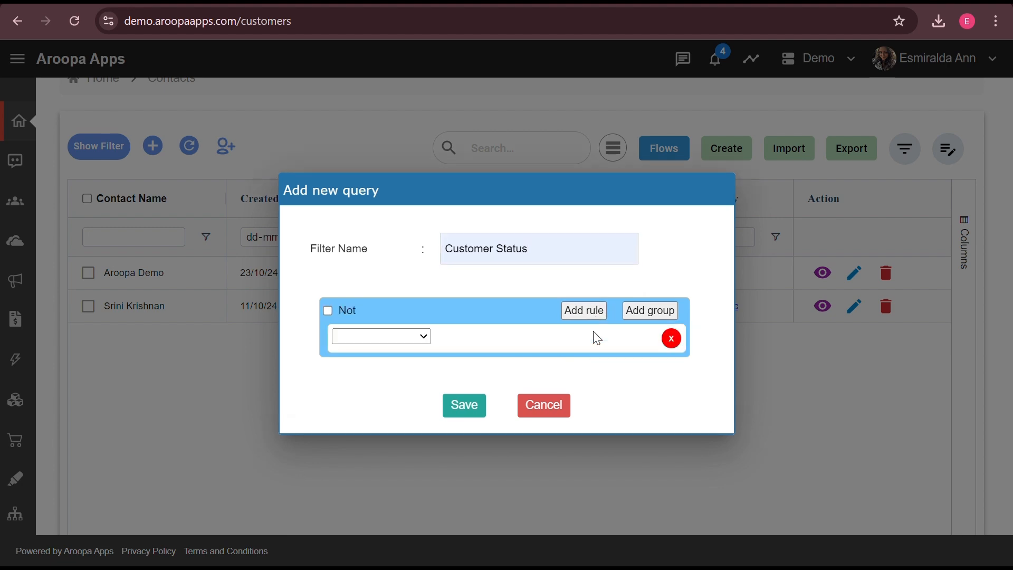
{"action": "left_click", "coordinate": [394, 333]}
{"action": "left_click", "coordinate": [395, 315]}
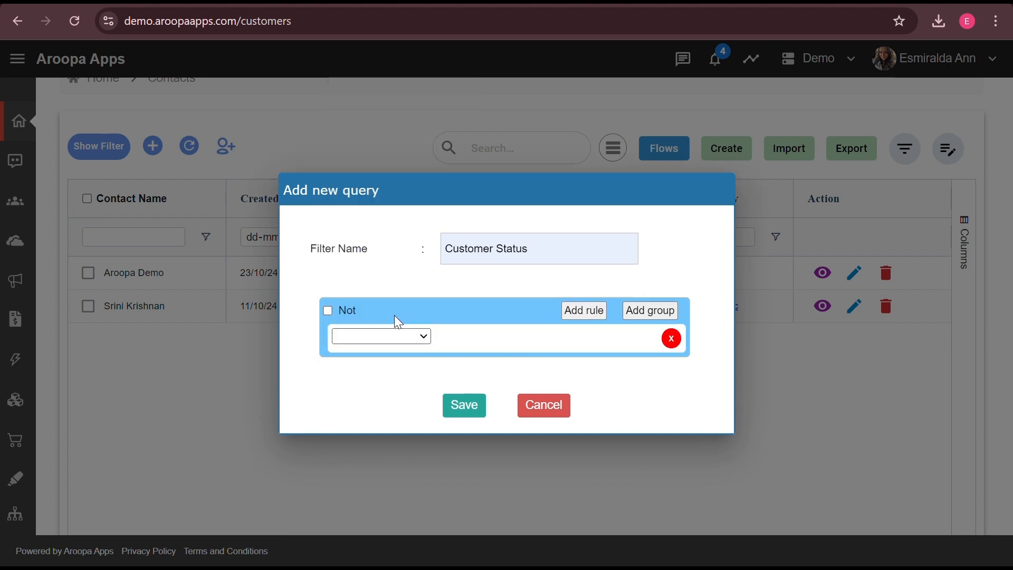
{"action": "left_click", "coordinate": [466, 413]}
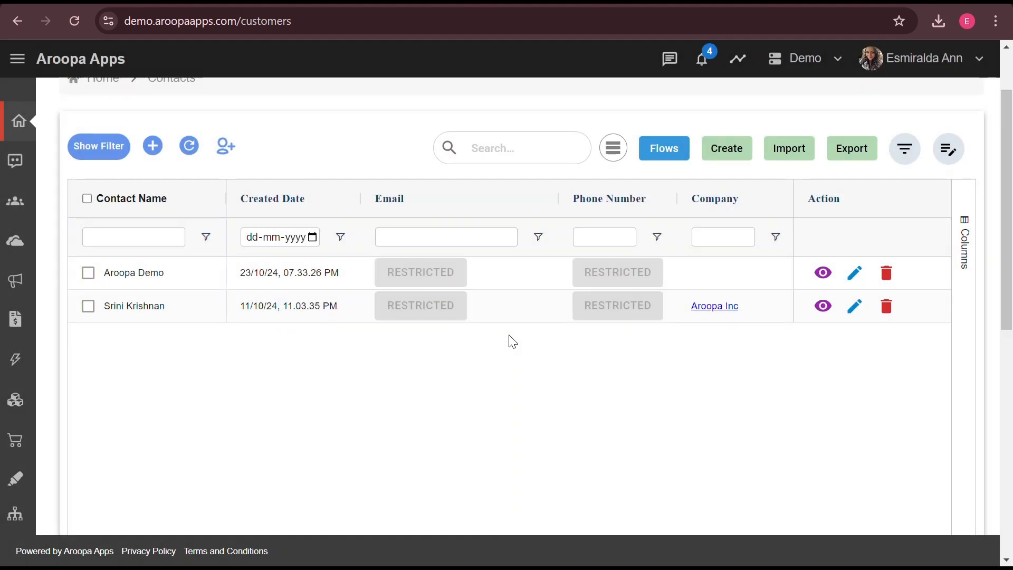
{"action": "left_click", "coordinate": [86, 151]}
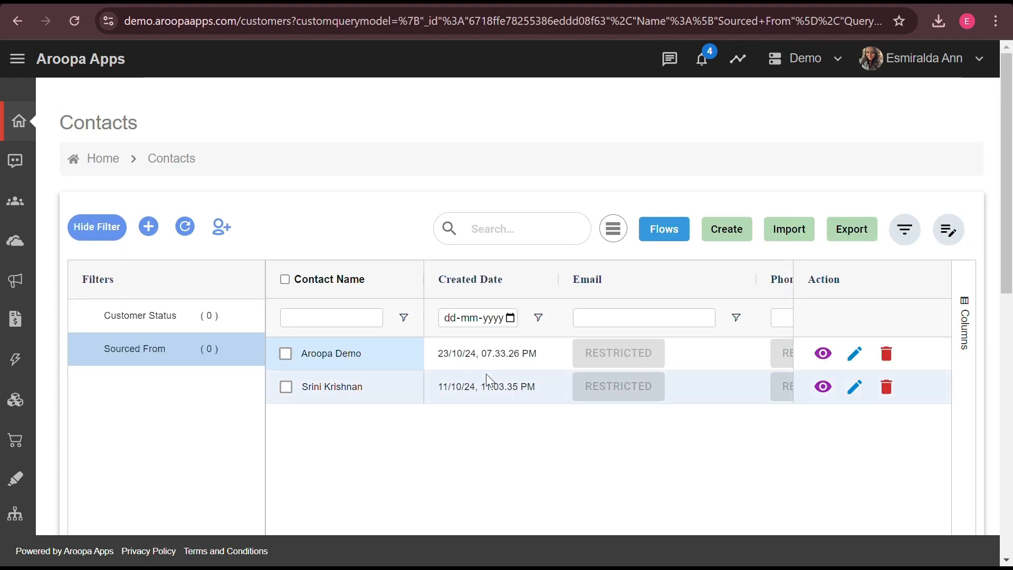
- Open the newly added contact's details and review them down to Sourced From, Customer Status and the reply area
{"action": "left_click", "coordinate": [326, 355]}
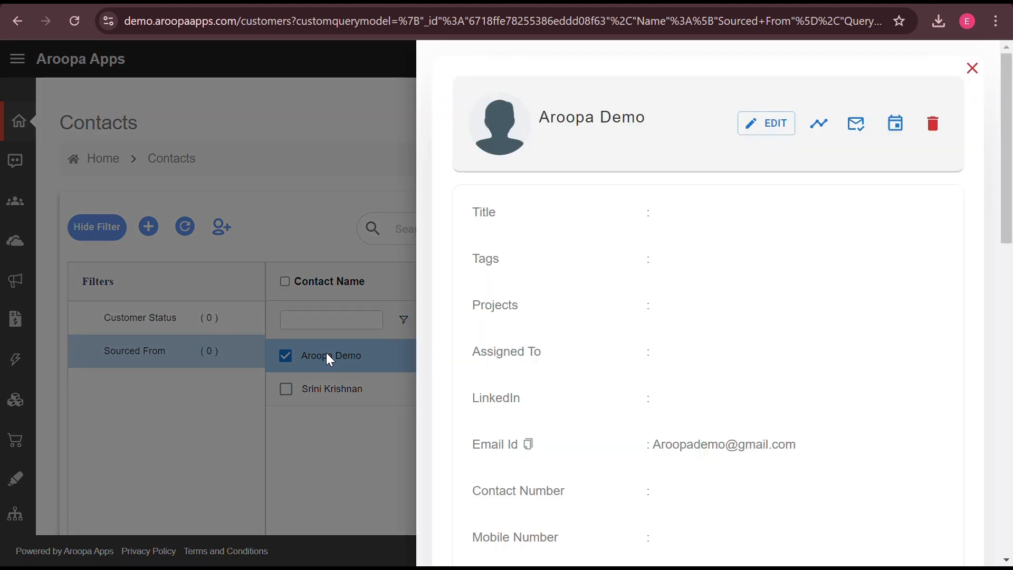
{"action": "scroll", "coordinate": [707, 306], "scroll_direction": "down", "scroll_amount": 4}
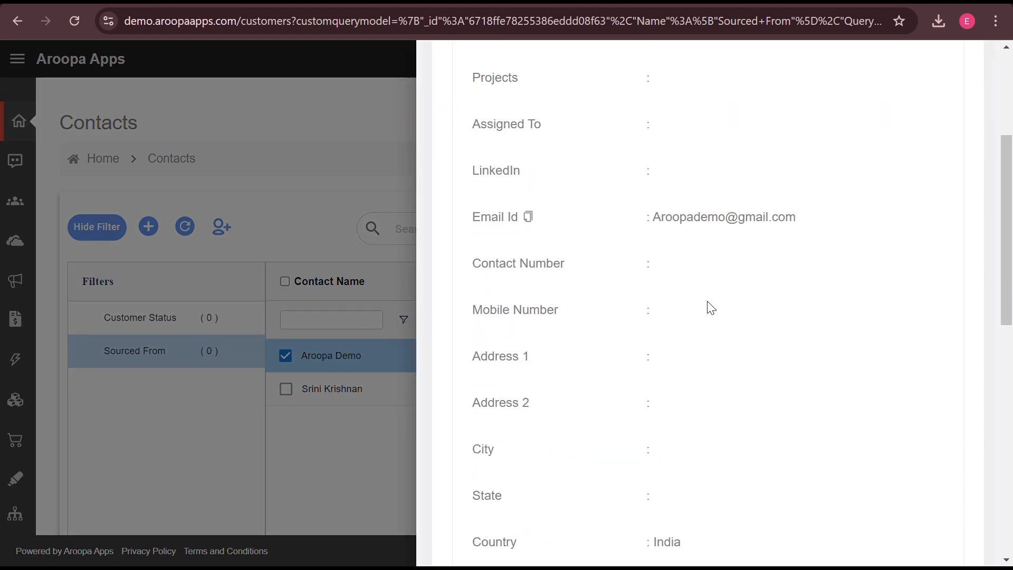
{"action": "scroll", "coordinate": [711, 308], "scroll_direction": "down", "scroll_amount": 10}
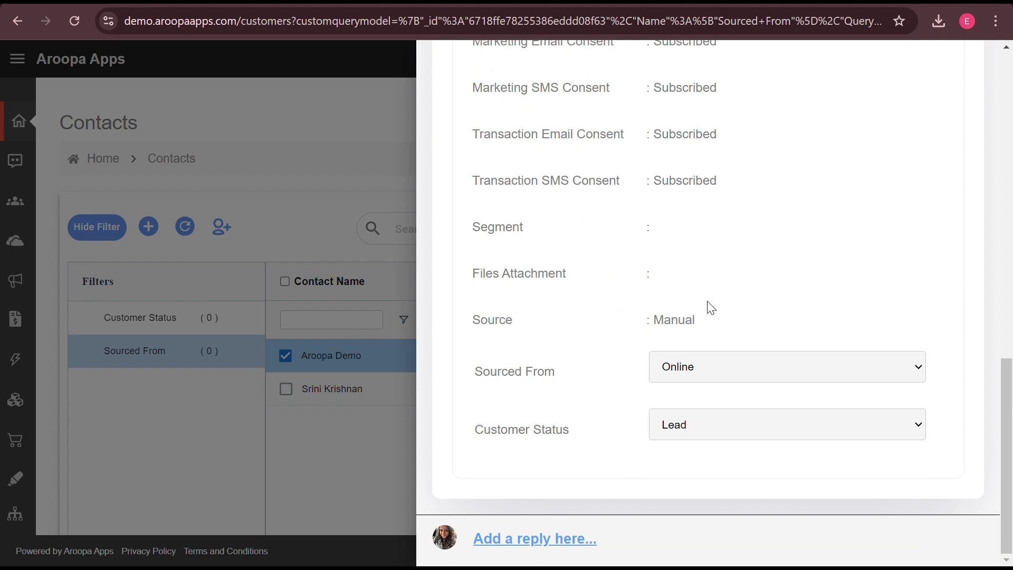
{"action": "left_click", "coordinate": [550, 543]}
{"action": "left_click", "coordinate": [201, 543]}
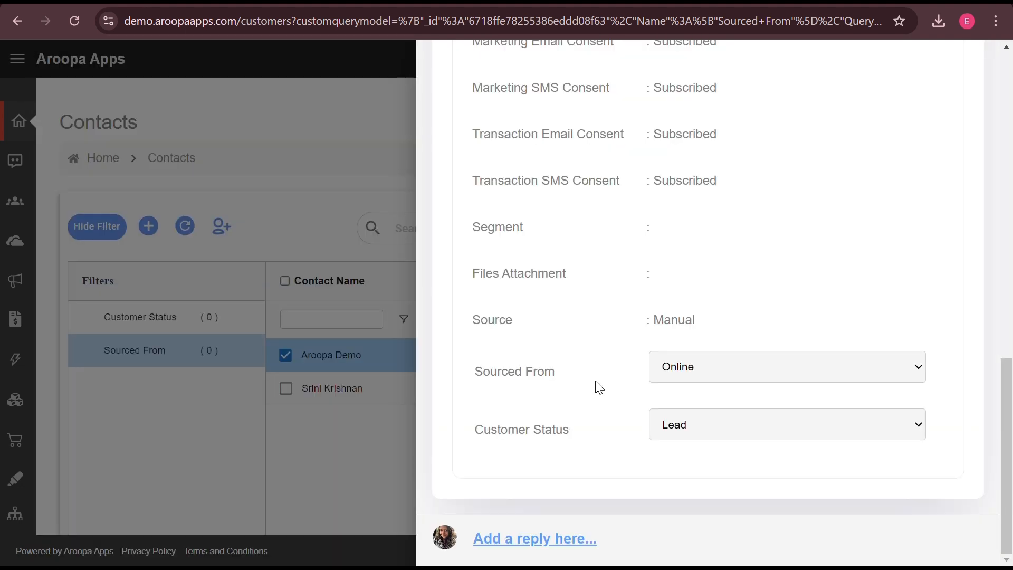
- Switch the contact's details to edit mode and look through its editable fields
{"action": "scroll", "coordinate": [604, 377], "scroll_direction": "up", "scroll_amount": 7}
{"action": "scroll", "coordinate": [607, 384], "scroll_direction": "up", "scroll_amount": 5}
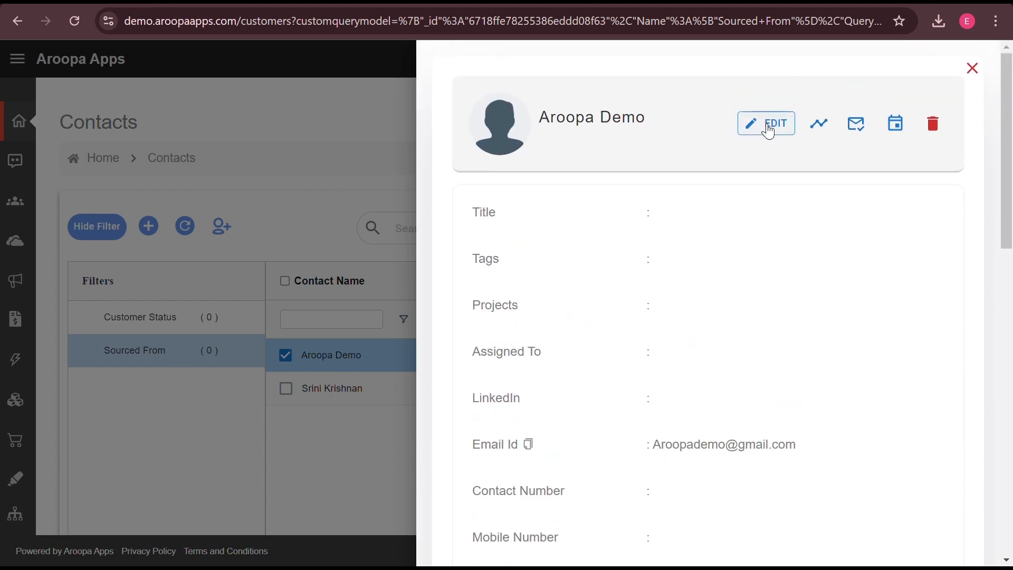
{"action": "left_click", "coordinate": [768, 129]}
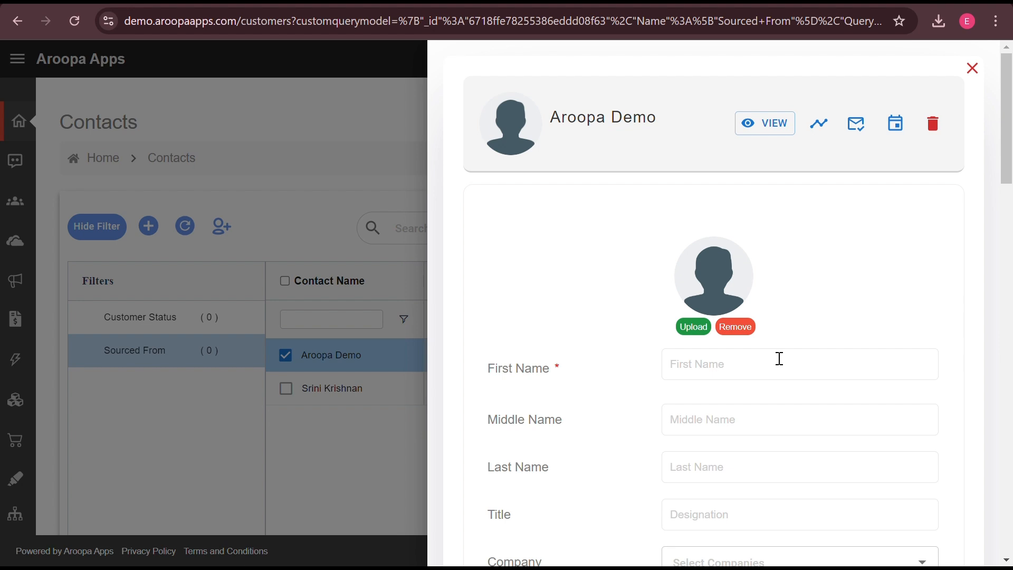
{"action": "scroll", "coordinate": [780, 358], "scroll_direction": "down", "scroll_amount": 14}
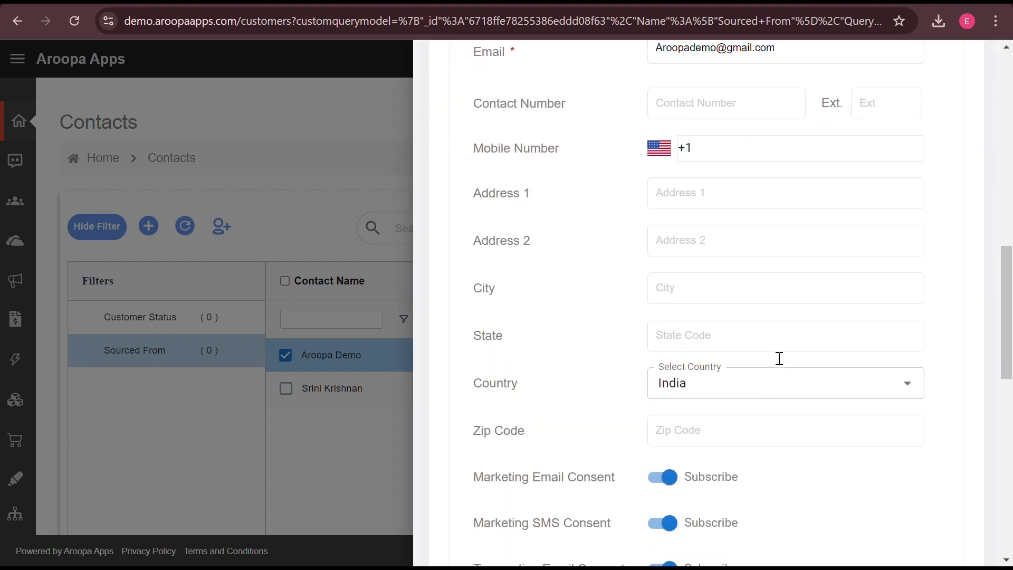
{"action": "scroll", "coordinate": [780, 358], "scroll_direction": "down", "scroll_amount": 5}
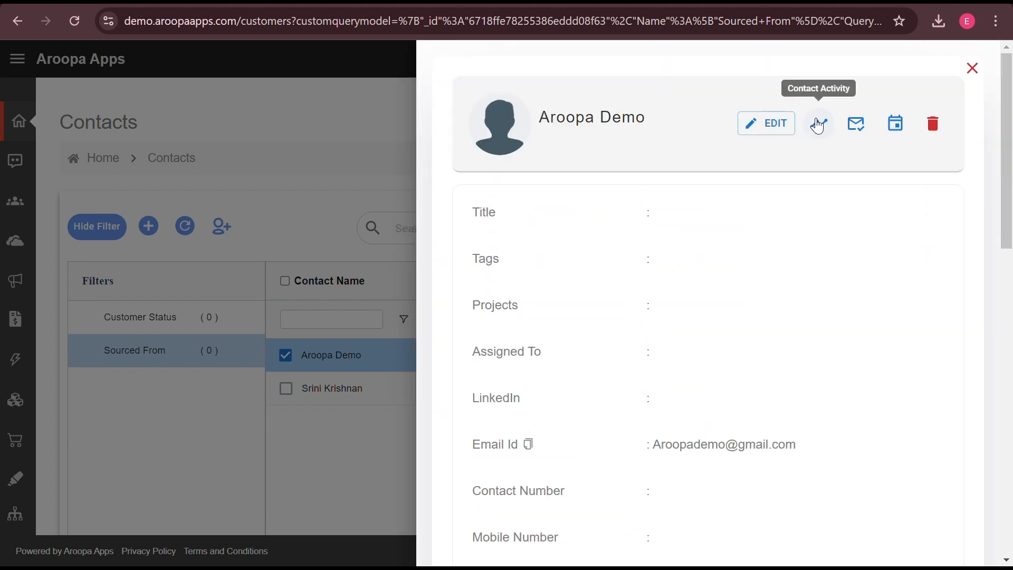
- View the contact's activity history and close it
{"action": "left_click", "coordinate": [819, 122]}
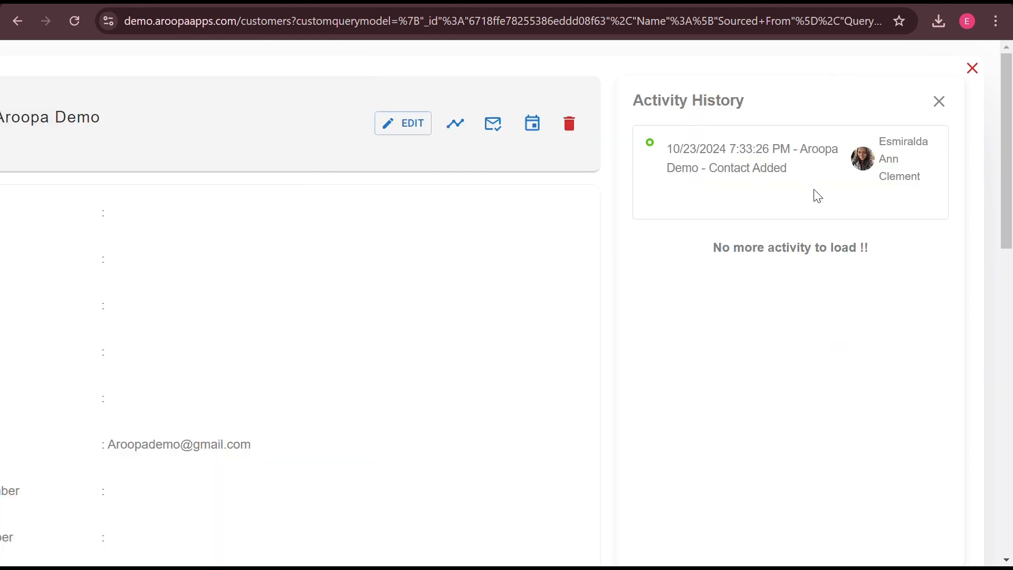
{"action": "scroll", "coordinate": [812, 415], "scroll_direction": "down", "scroll_amount": 3}
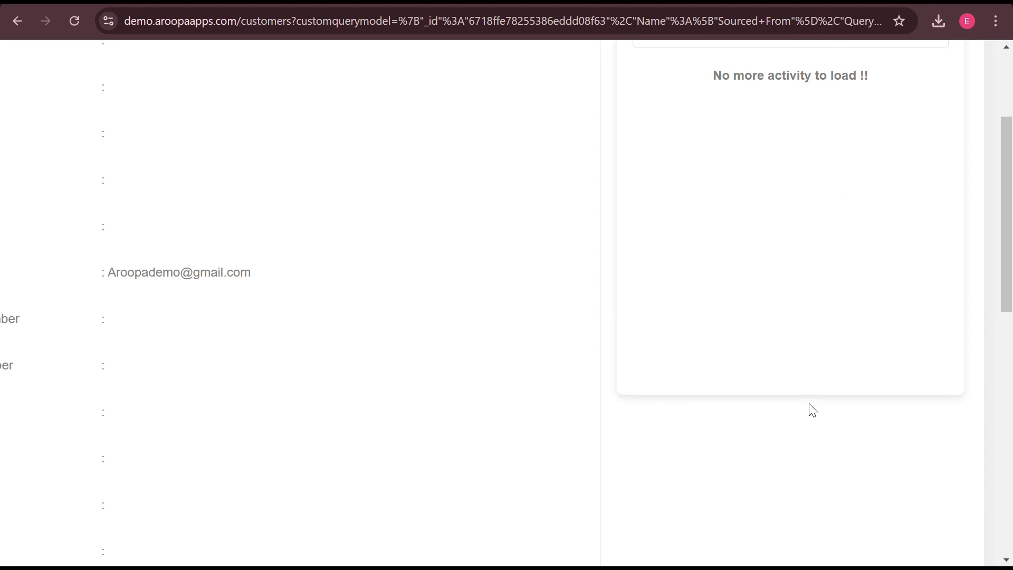
{"action": "scroll", "coordinate": [809, 409], "scroll_direction": "up", "scroll_amount": 3}
{"action": "scroll", "coordinate": [640, 375], "scroll_direction": "left", "scroll_amount": 5}
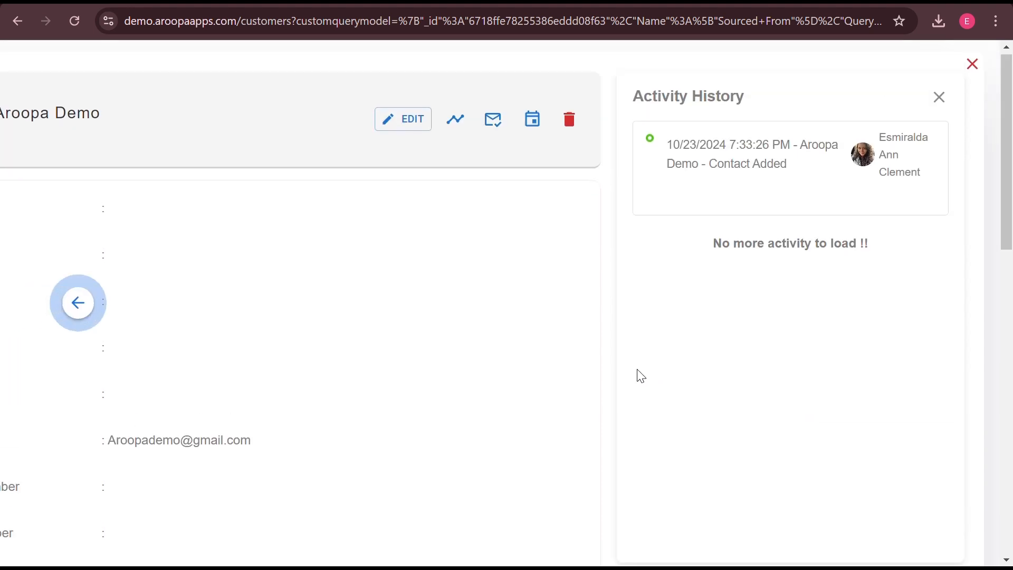
{"action": "scroll", "coordinate": [380, 370], "scroll_direction": "left", "scroll_amount": 3}
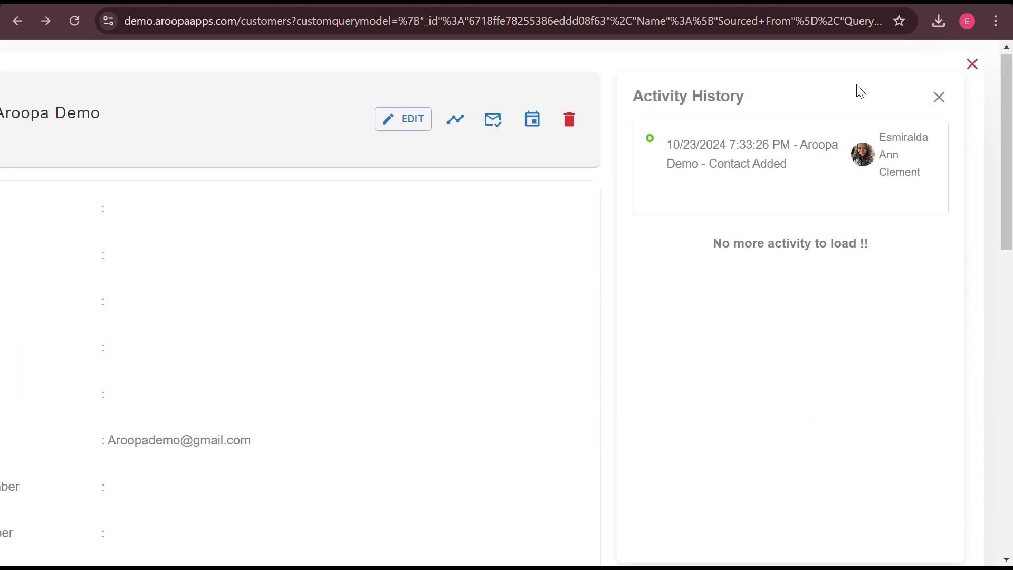
{"action": "left_click", "coordinate": [941, 99]}
- Examine the contact's flow history and message log, and close them
{"action": "left_click", "coordinate": [857, 125]}
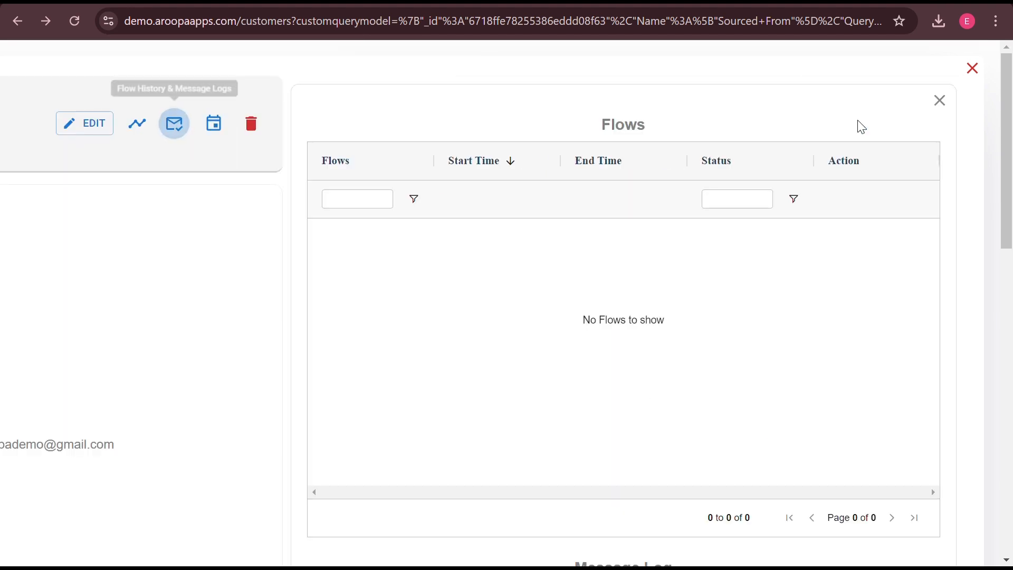
{"action": "scroll", "coordinate": [741, 356], "scroll_direction": "down", "scroll_amount": 1}
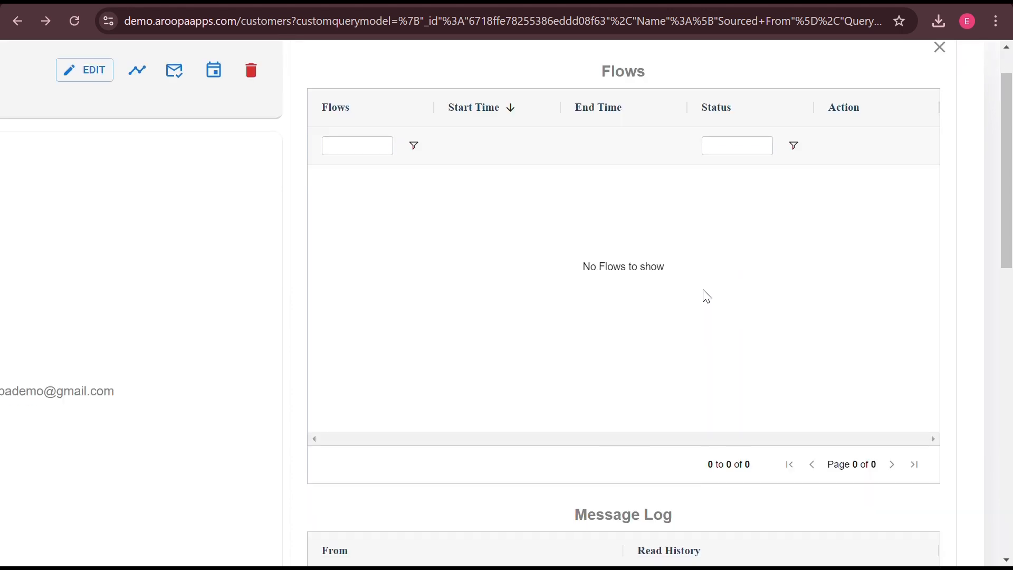
{"action": "scroll", "coordinate": [706, 325], "scroll_direction": "down", "scroll_amount": 6}
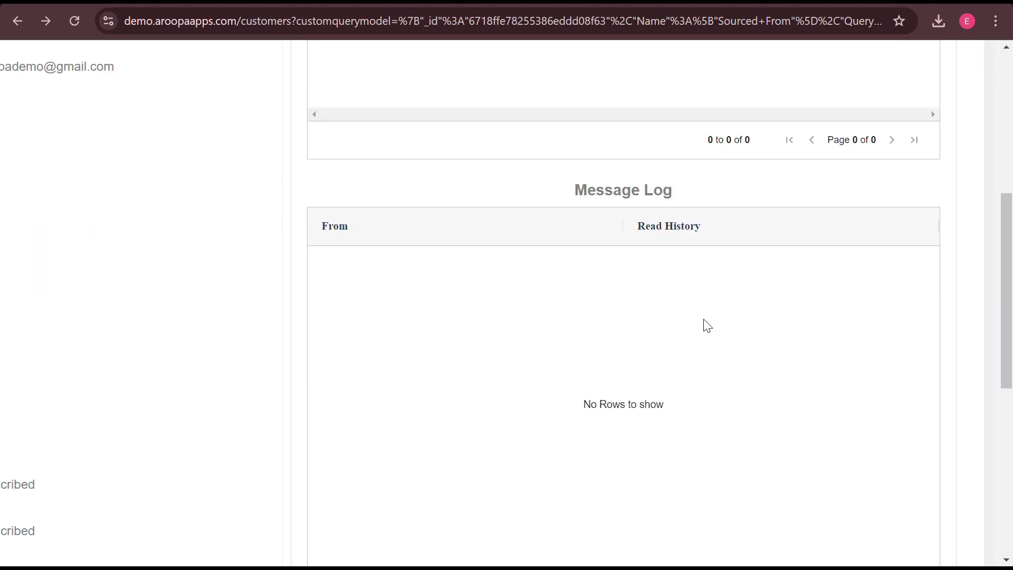
{"action": "scroll", "coordinate": [700, 283], "scroll_direction": "down", "scroll_amount": 5}
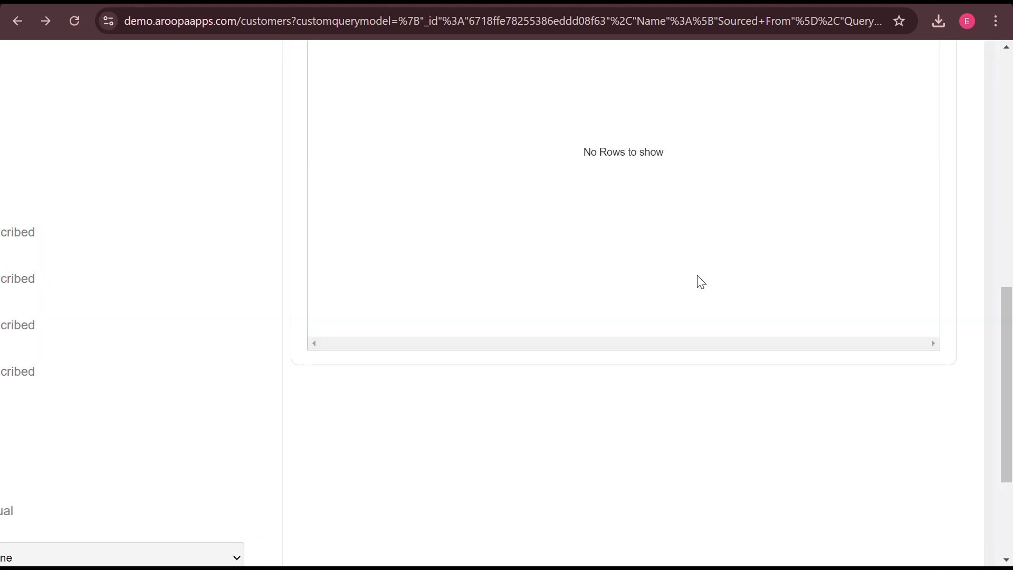
{"action": "scroll", "coordinate": [698, 278], "scroll_direction": "up", "scroll_amount": 3}
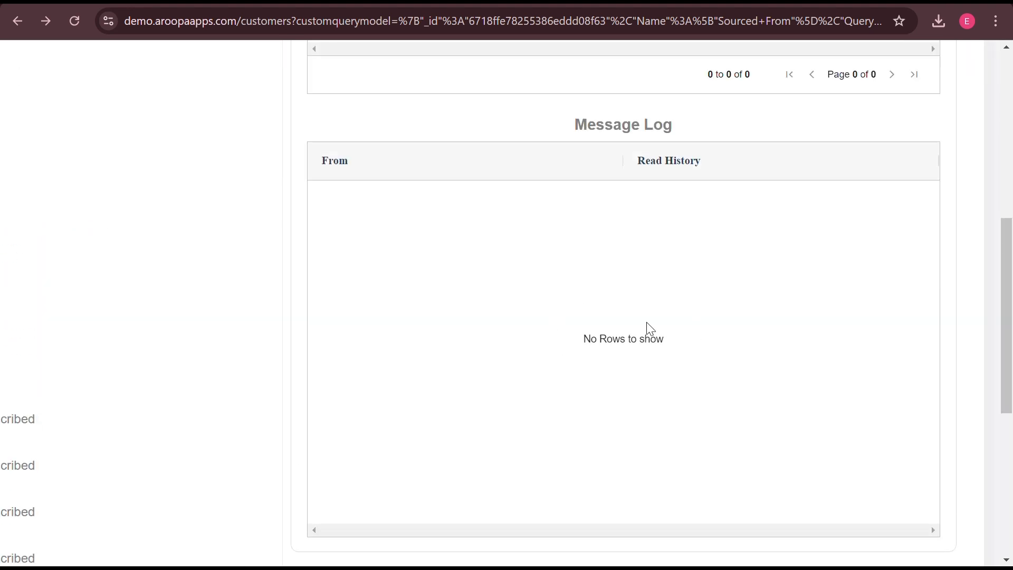
{"action": "scroll", "coordinate": [699, 441], "scroll_direction": "down", "scroll_amount": 1}
{"action": "scroll", "coordinate": [699, 441], "scroll_direction": "up", "scroll_amount": 10}
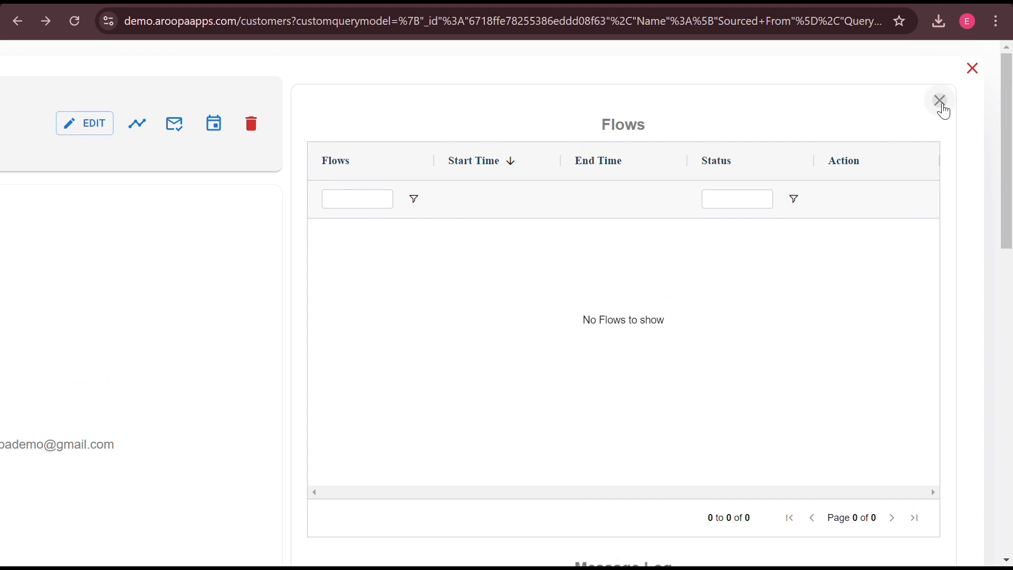
{"action": "left_click", "coordinate": [940, 101]}
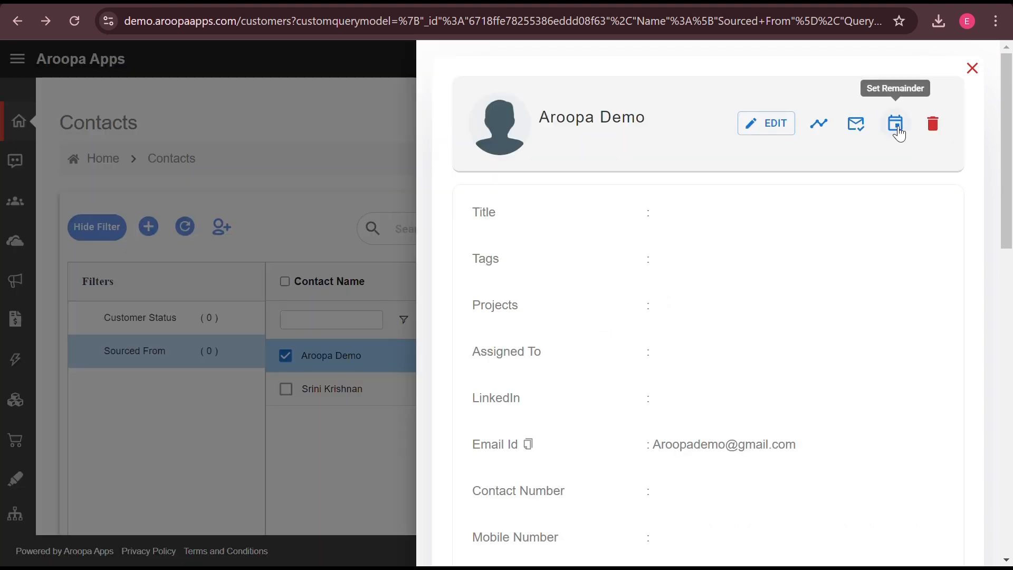
- Open the contact's reminder option to view it
{"action": "left_click", "coordinate": [897, 124]}
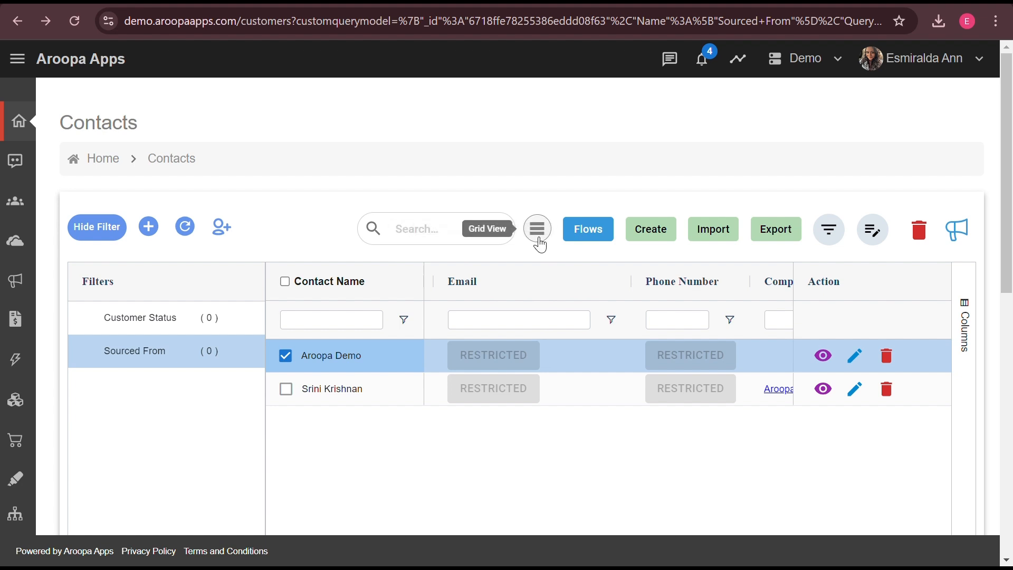
- Switch the contact list to Kanban view, grouped by Customer Status
{"action": "left_click", "coordinate": [539, 239]}
{"action": "left_click", "coordinate": [449, 287]}
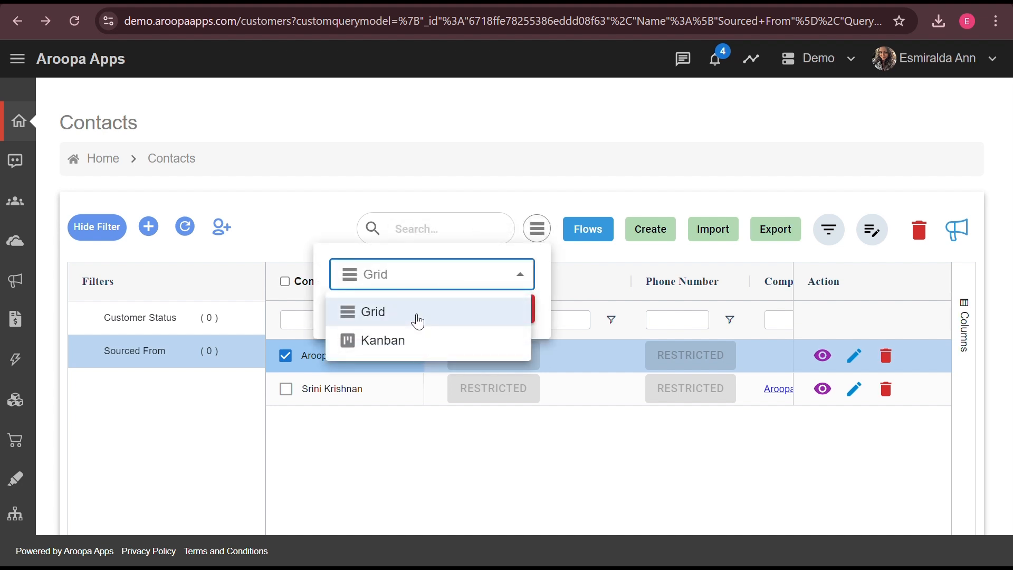
{"action": "left_click", "coordinate": [419, 323]}
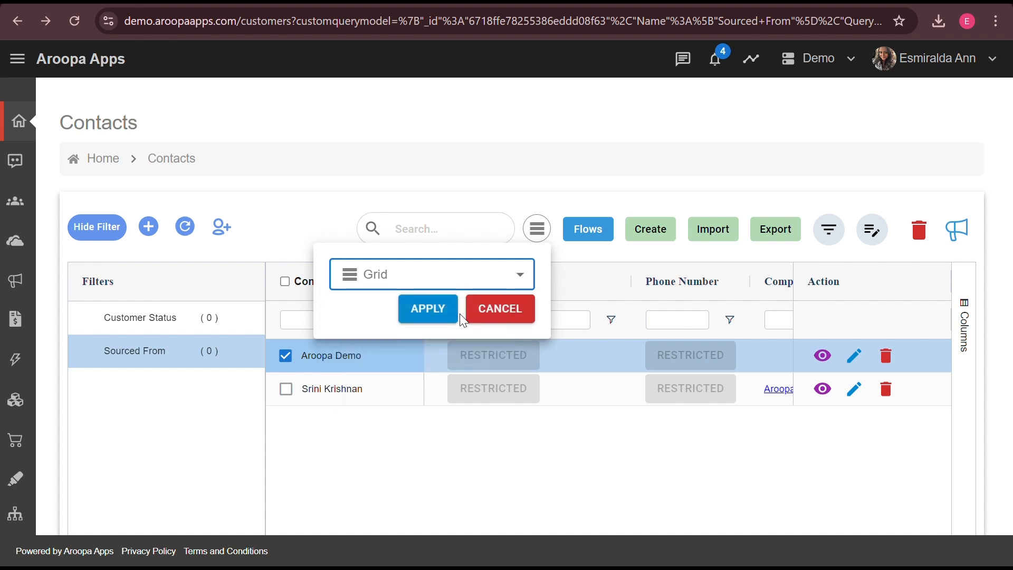
{"action": "left_click", "coordinate": [463, 279]}
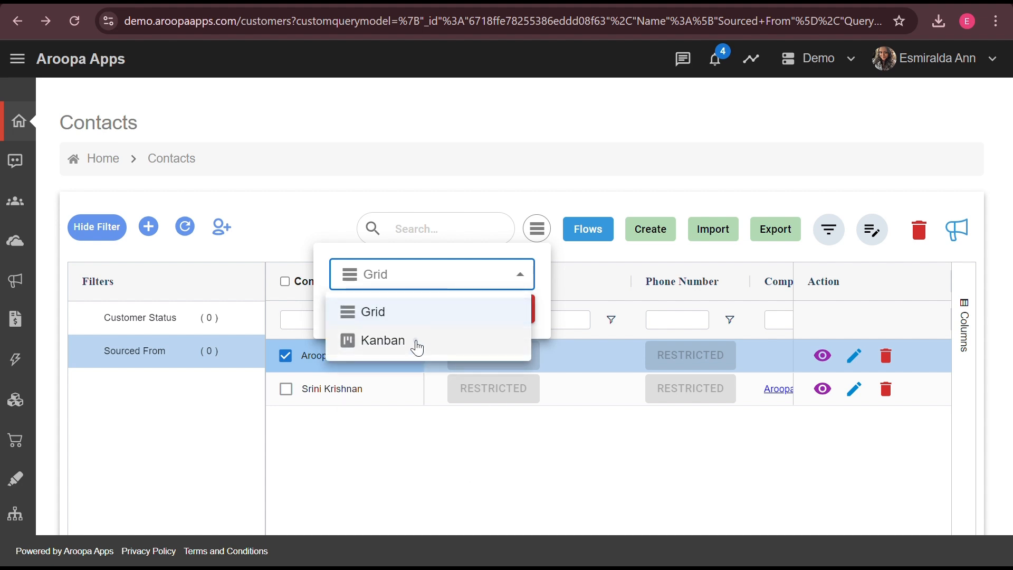
{"action": "left_click", "coordinate": [418, 347]}
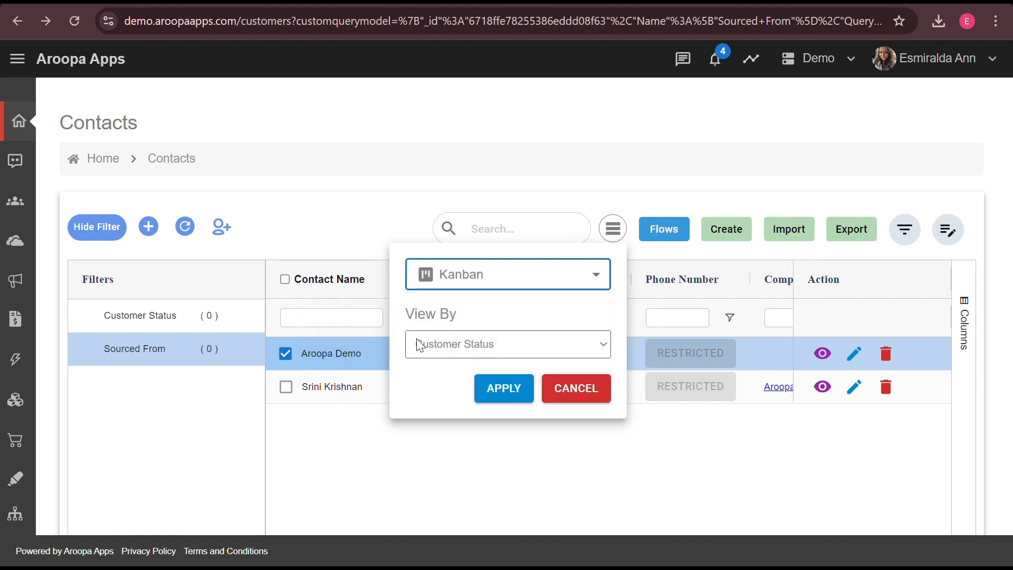
{"action": "left_click", "coordinate": [489, 343]}
{"action": "left_click", "coordinate": [479, 408]}
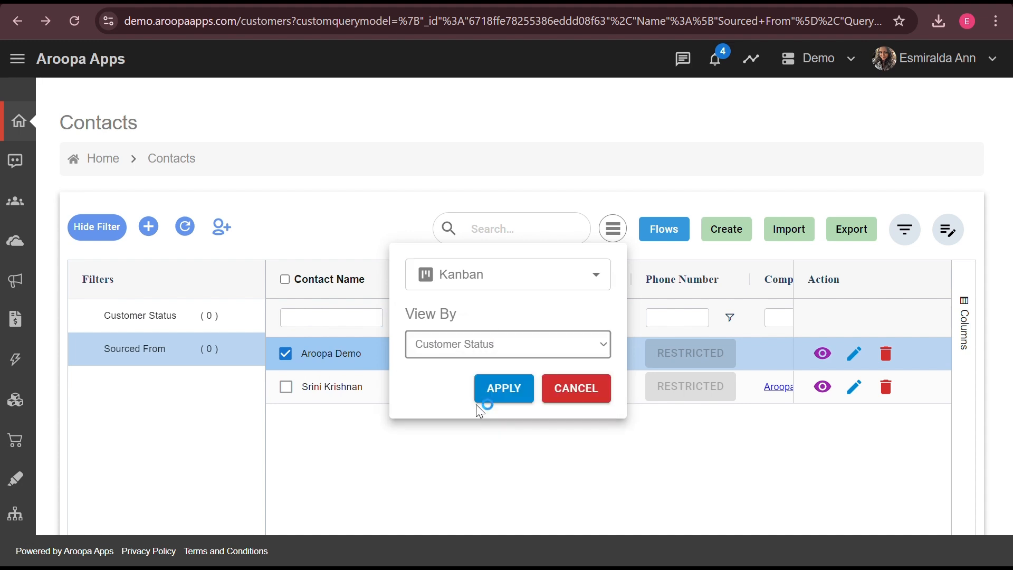
{"action": "left_click", "coordinate": [493, 397]}
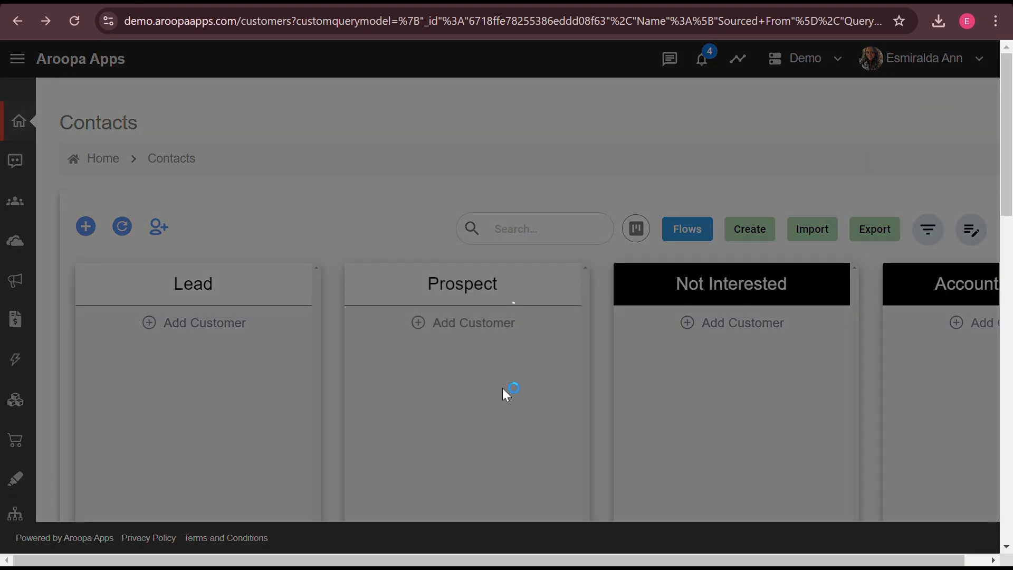
- Move the demo contact's card on the Kanban board from Lead to Prospect, and on to Account Created
{"action": "scroll", "coordinate": [520, 409], "scroll_direction": "down", "scroll_amount": 1}
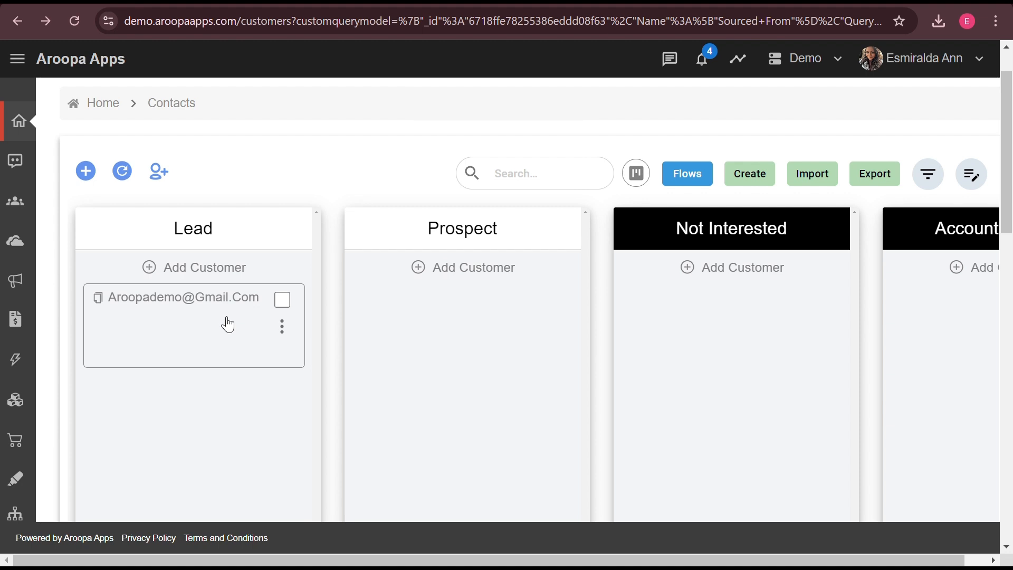
{"action": "left_click_drag", "start_coordinate": [223, 323], "coordinate": [474, 309]}
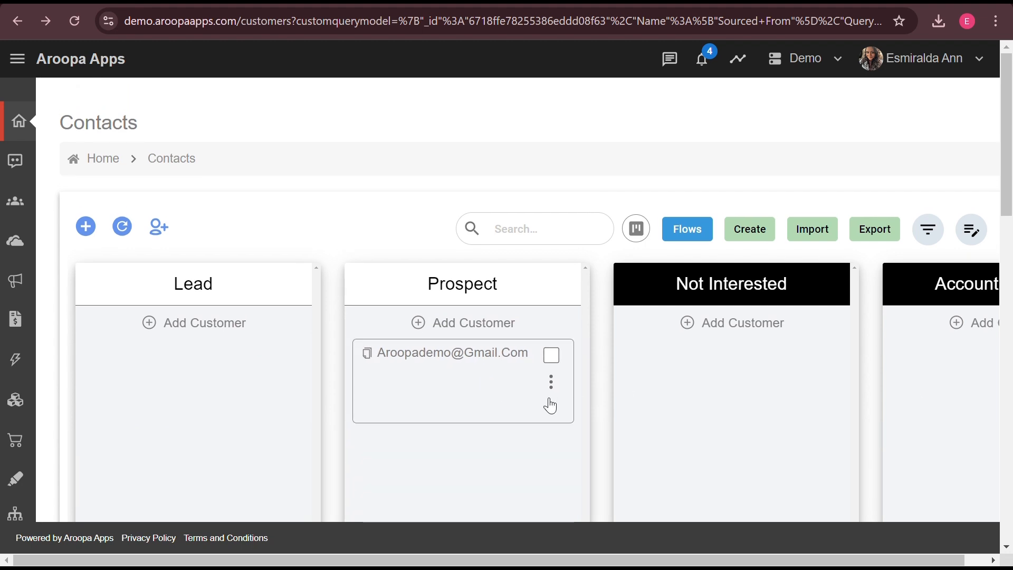
{"action": "left_click_drag", "start_coordinate": [443, 382], "coordinate": [263, 378]}
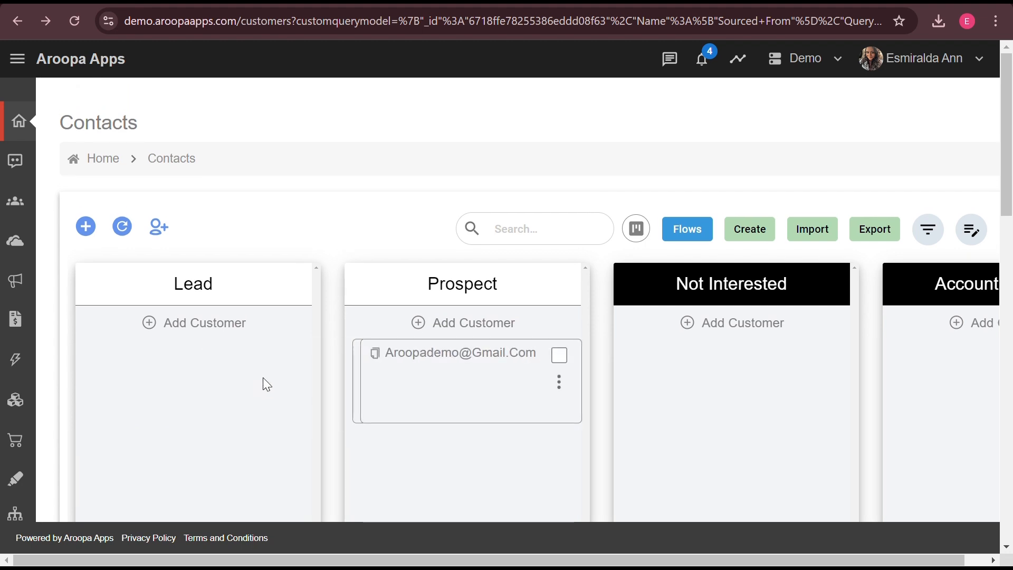
{"action": "left_click_drag", "start_coordinate": [405, 386], "coordinate": [125, 375]}
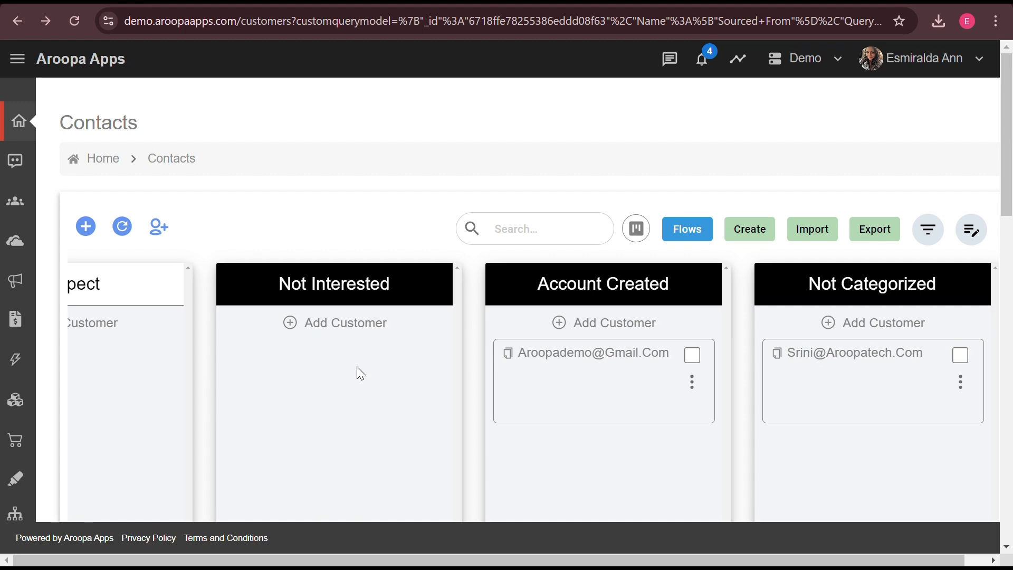
{"action": "scroll", "coordinate": [357, 366], "scroll_direction": "left", "scroll_amount": 7}
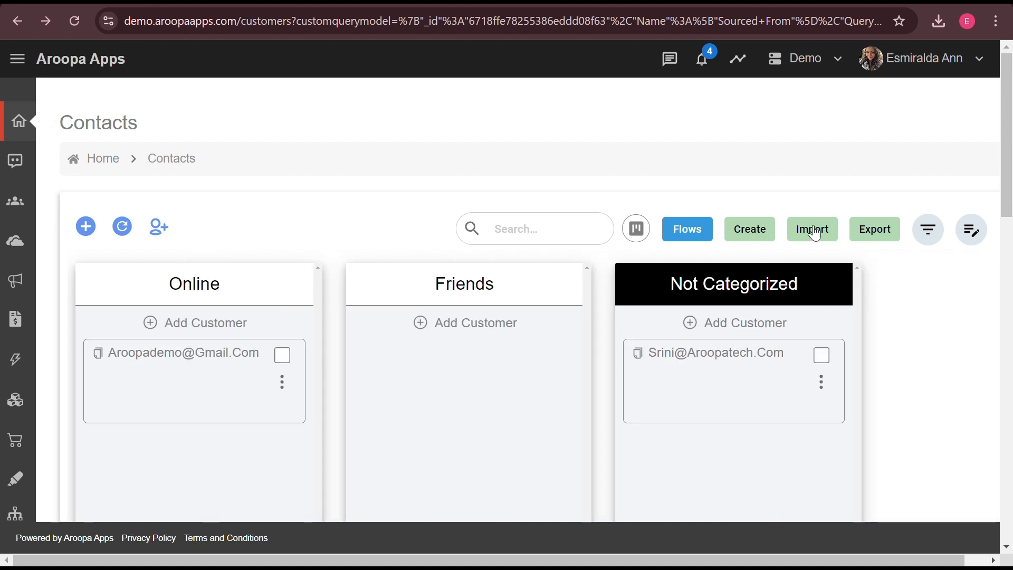
- Examine the customer import dialog's file upload and template options, and close it without importing
{"action": "left_click", "coordinate": [814, 231]}
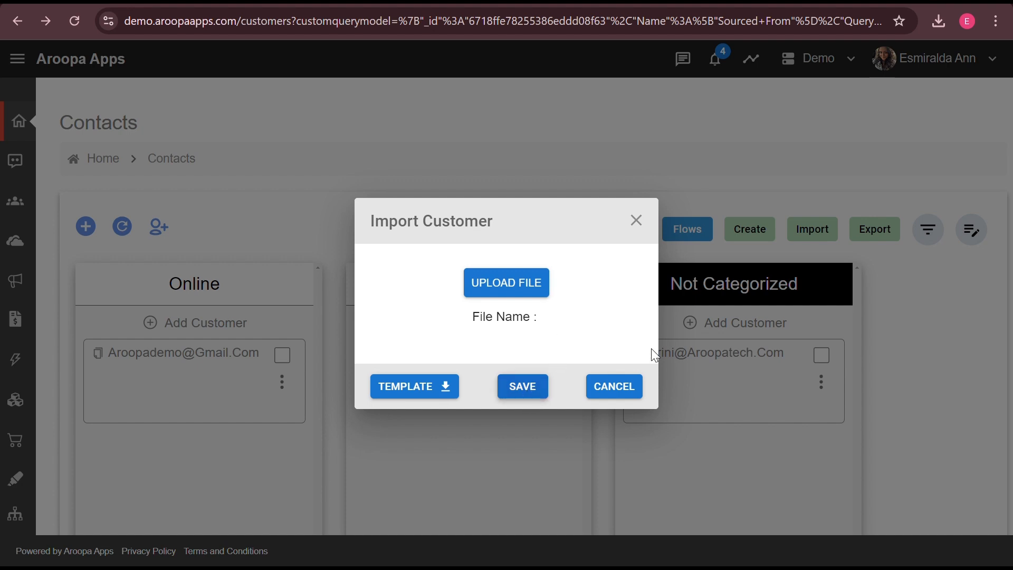
{"action": "left_click", "coordinate": [806, 255]}
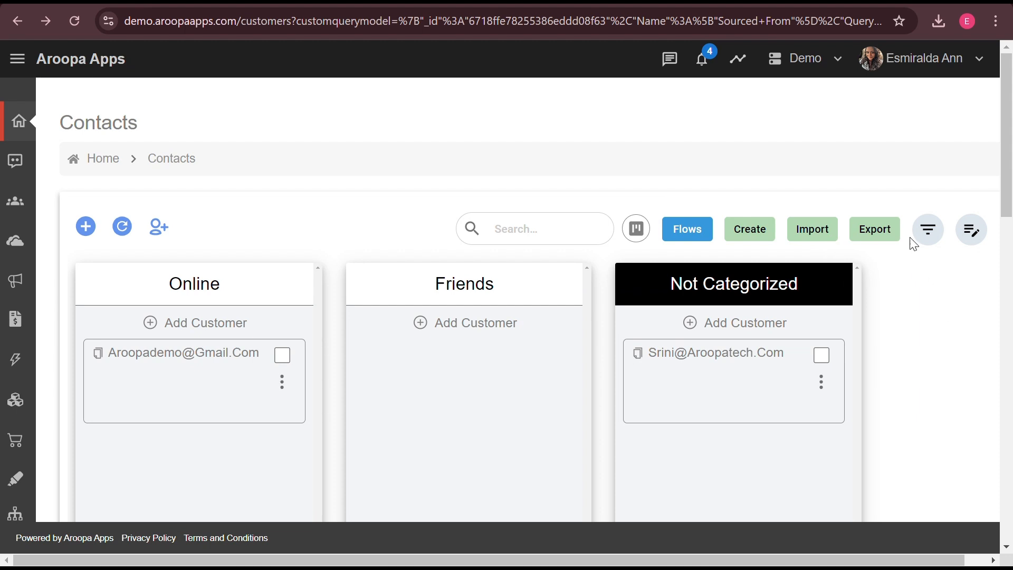
- Open the contact filters and view the choices available for Sourced From
{"action": "left_click", "coordinate": [930, 231]}
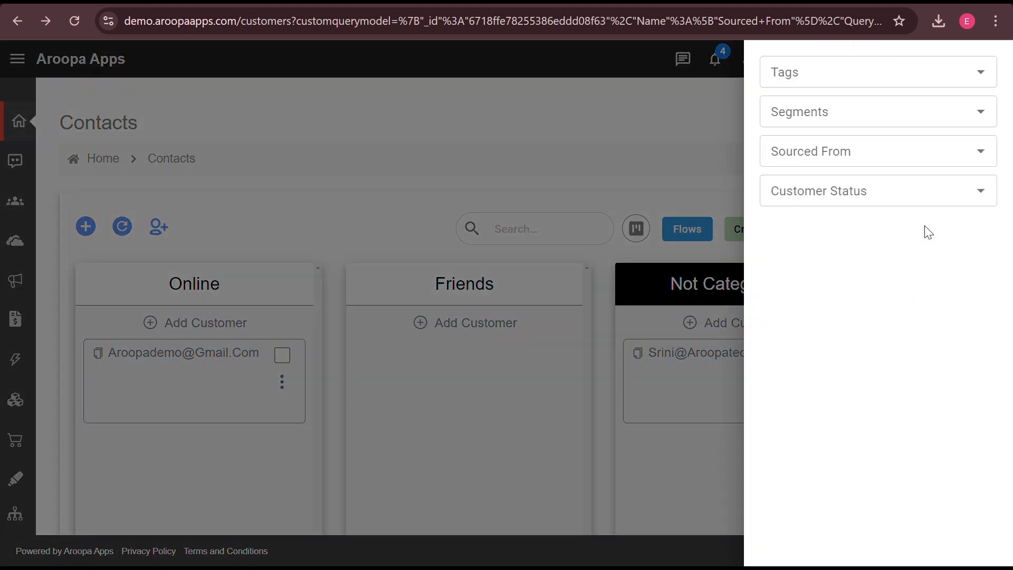
{"action": "left_click", "coordinate": [924, 150]}
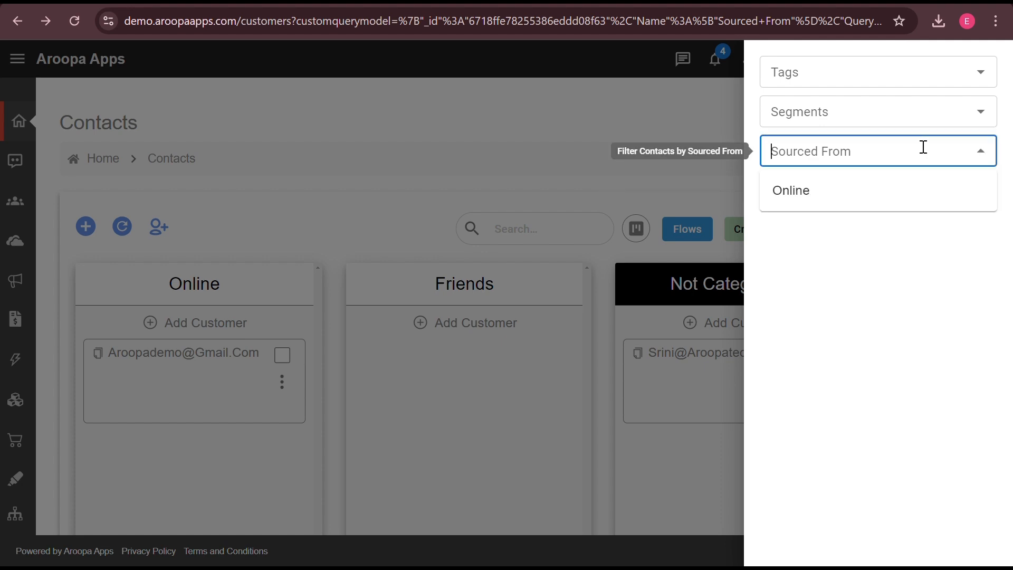